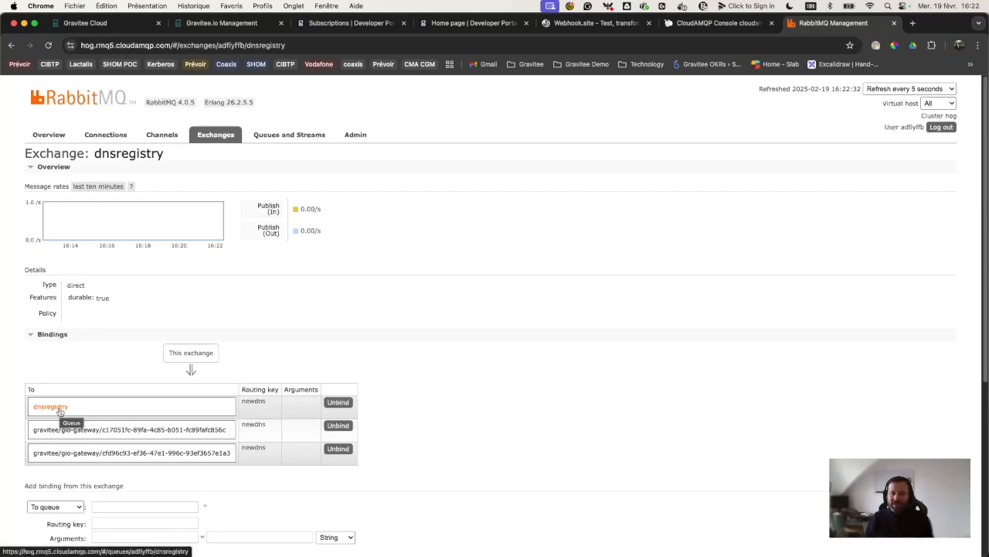
Step: Open the dnsregistry queue with 7 ready messages, then return to the Gravitee DNS Registry API
click(60, 409)
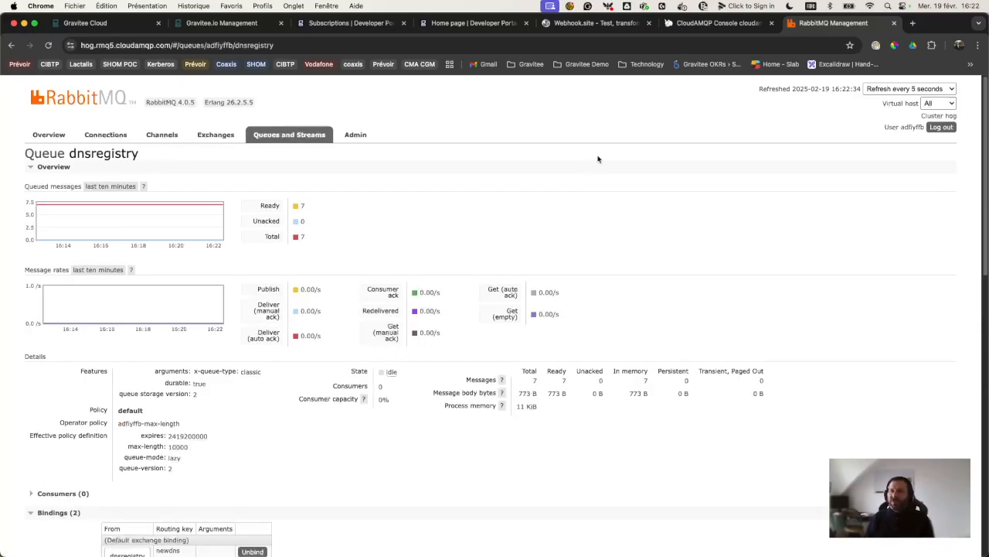
click(232, 23)
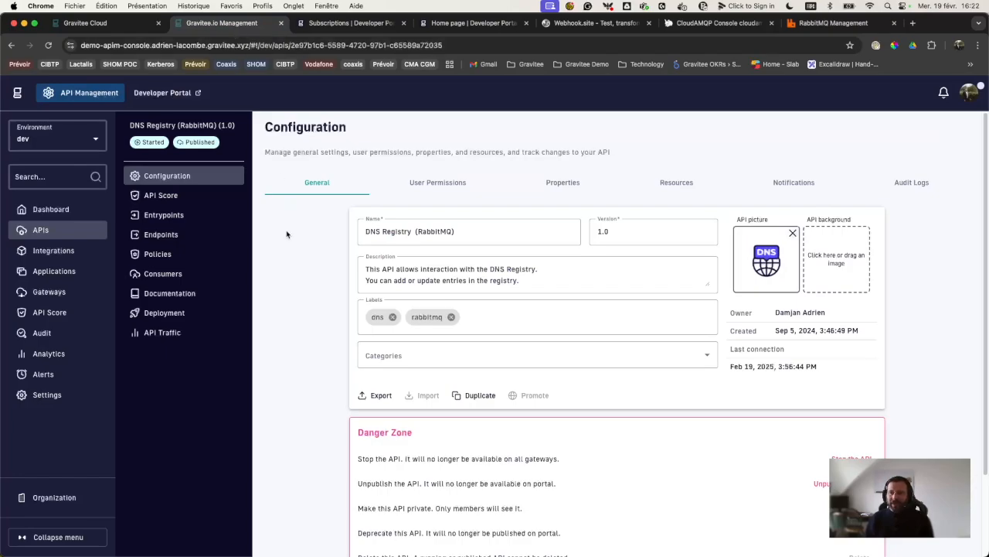
click(62, 231)
click(211, 174)
text(dns)
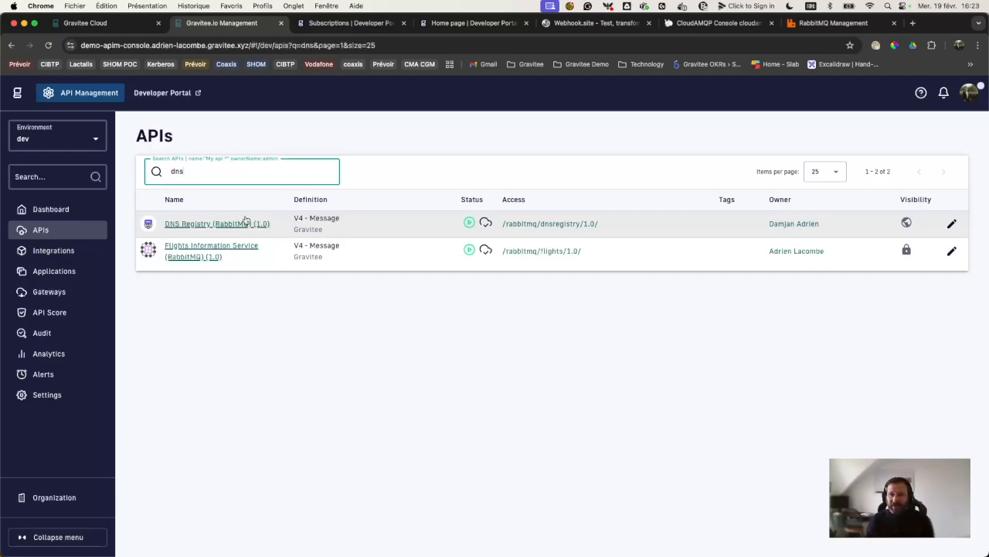
click(169, 226)
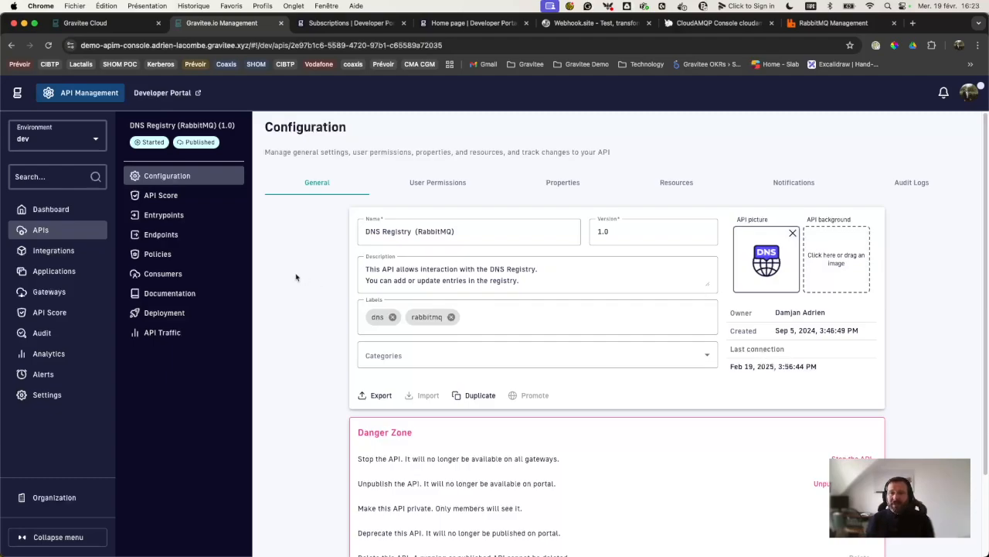
Step: Open the API's entrypoints and select the context path /rabbitmq/dnsregistry/1.0/
click(188, 215)
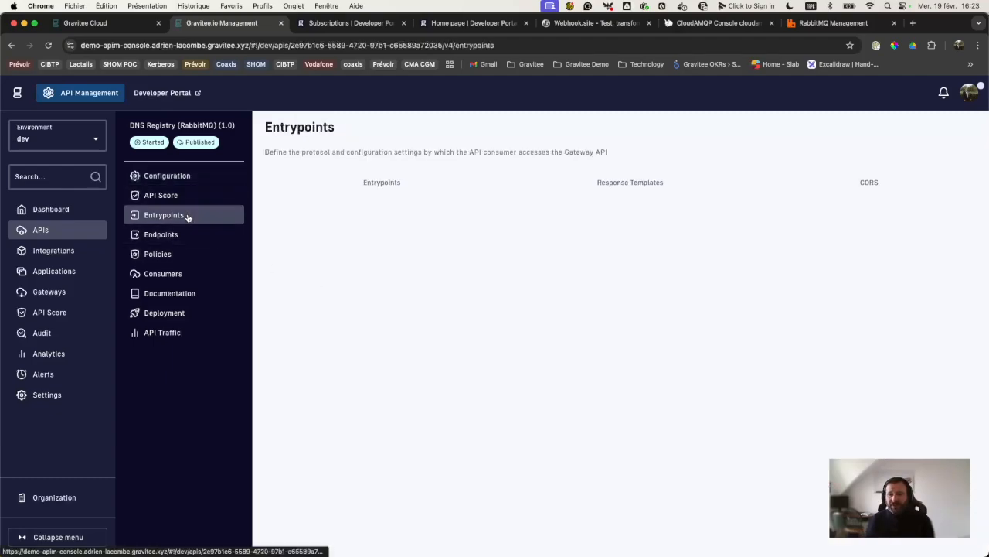
drag(414, 282, 306, 283)
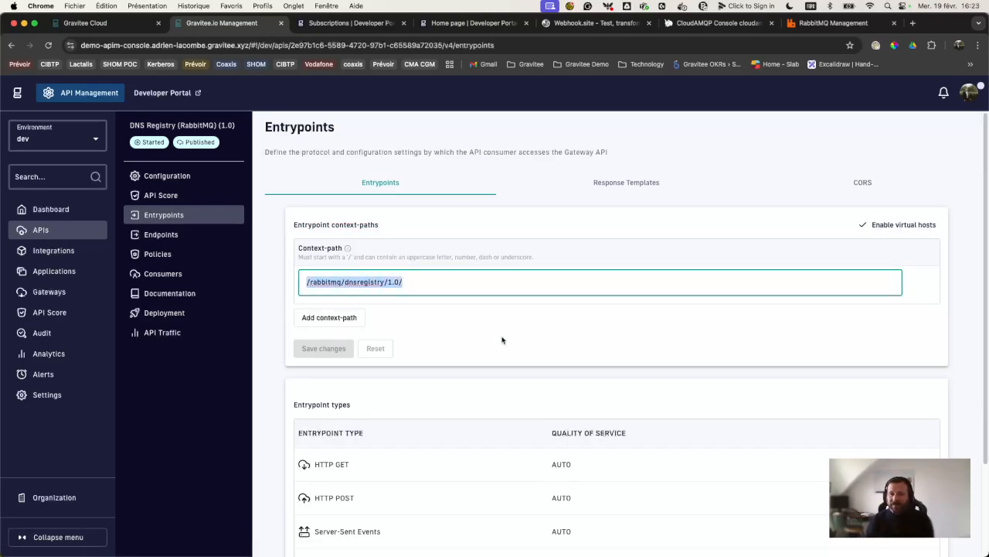
scroll(470, 342, down, 1)
scroll(471, 342, down, 2)
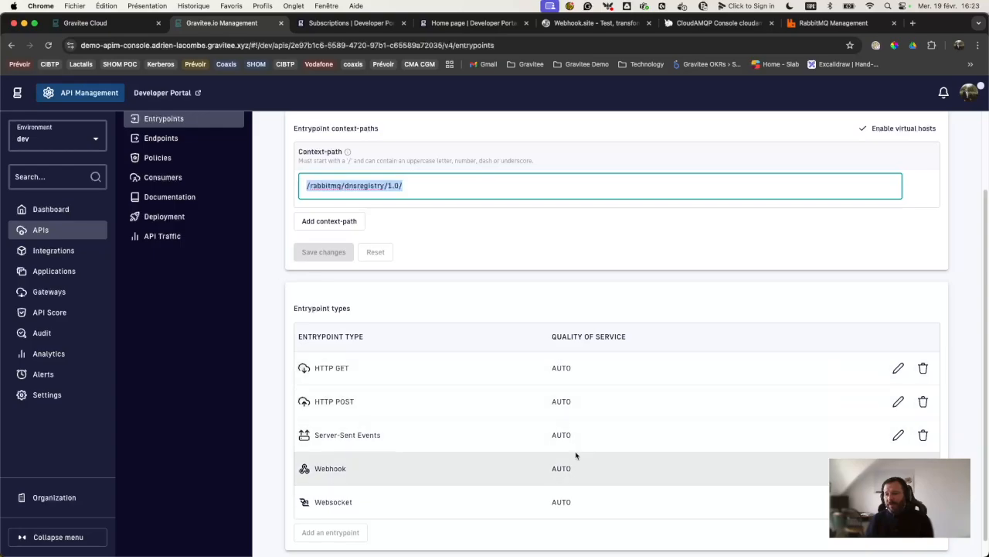
Step: Open the Webhook entrypoint settings and follow Quality of service's Learn more link
click(898, 468)
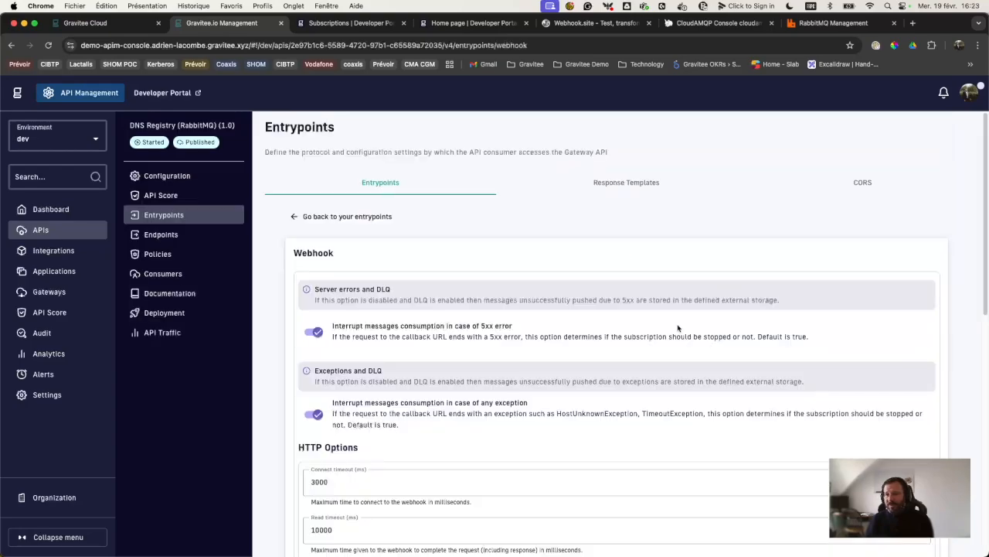
scroll(420, 399, down, 10)
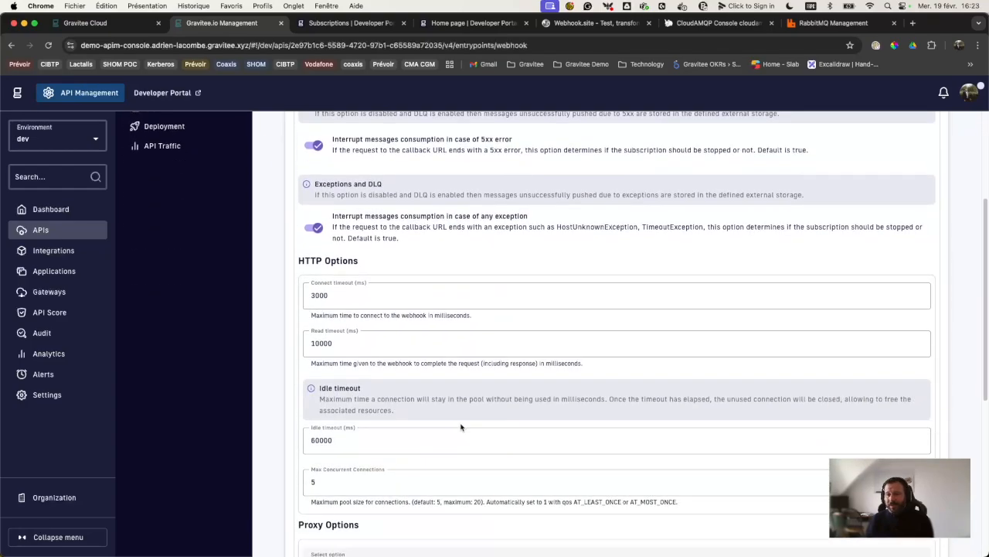
scroll(460, 427, down, 2)
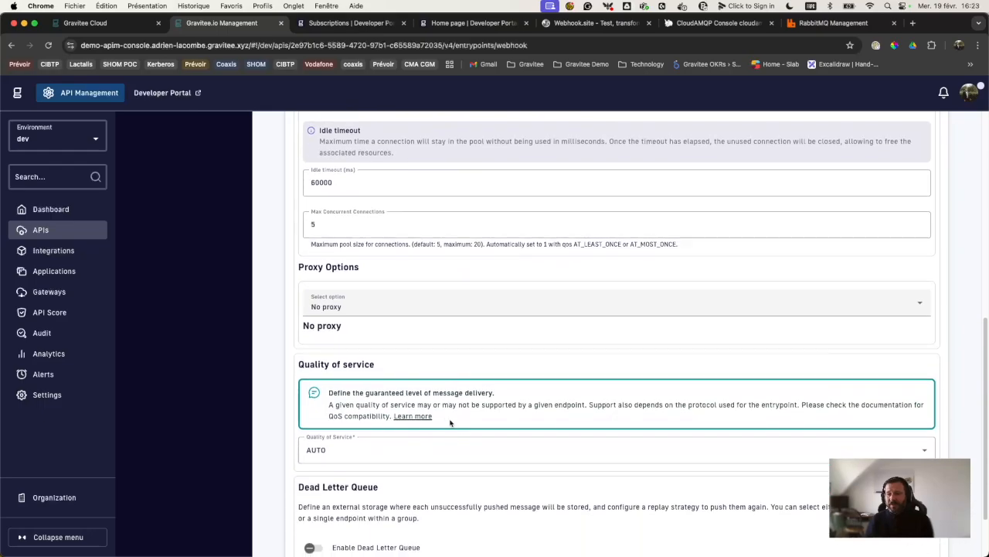
click(422, 419)
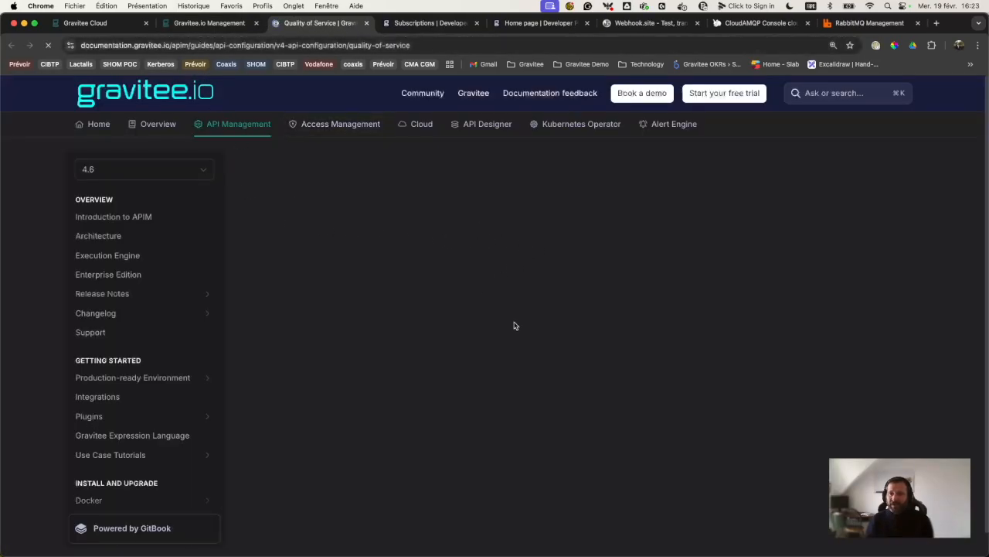
Step: Read the None, Auto, At-Most-Once and At-Least-Once QoS levels, then return to the console
scroll(462, 302, down, 2)
scroll(462, 302, down, 4)
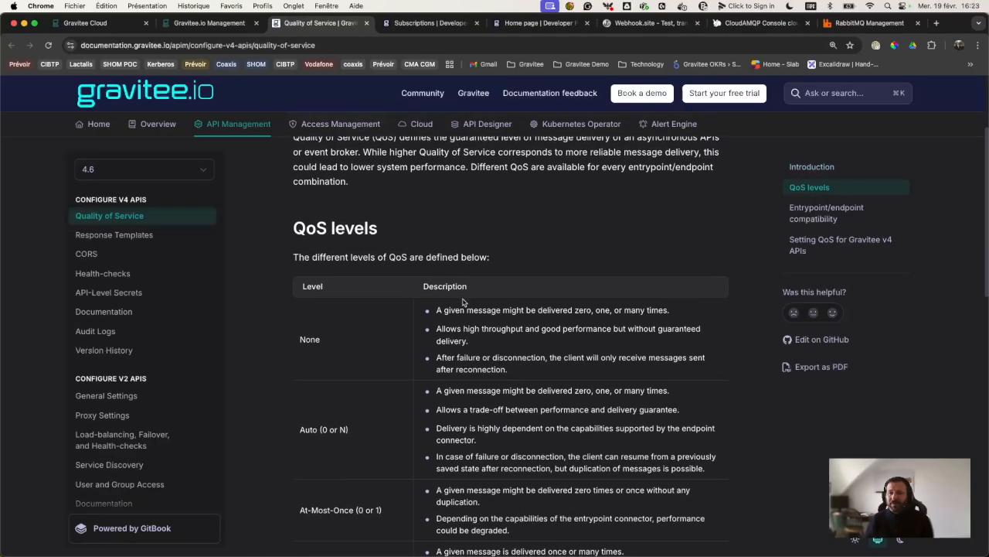
scroll(462, 298, down, 3)
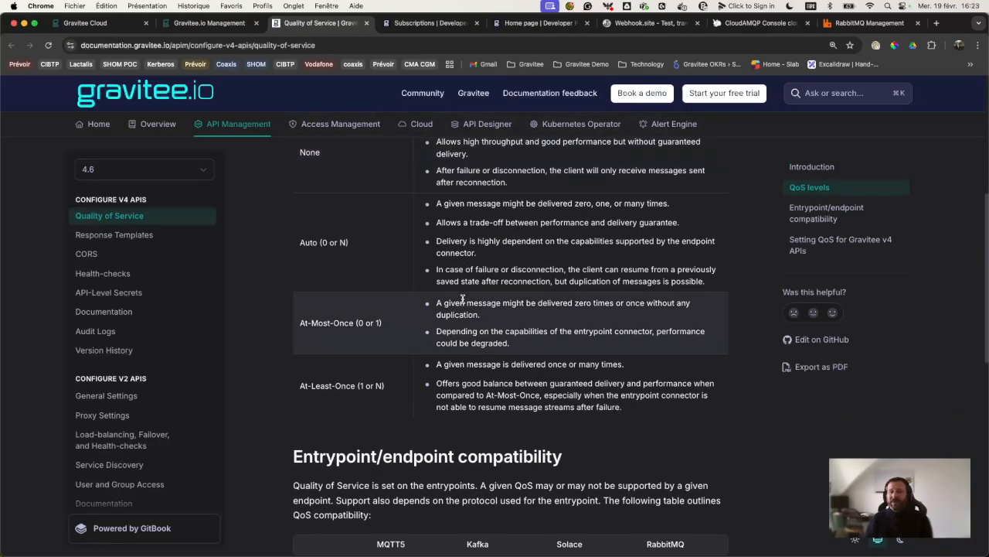
click(227, 30)
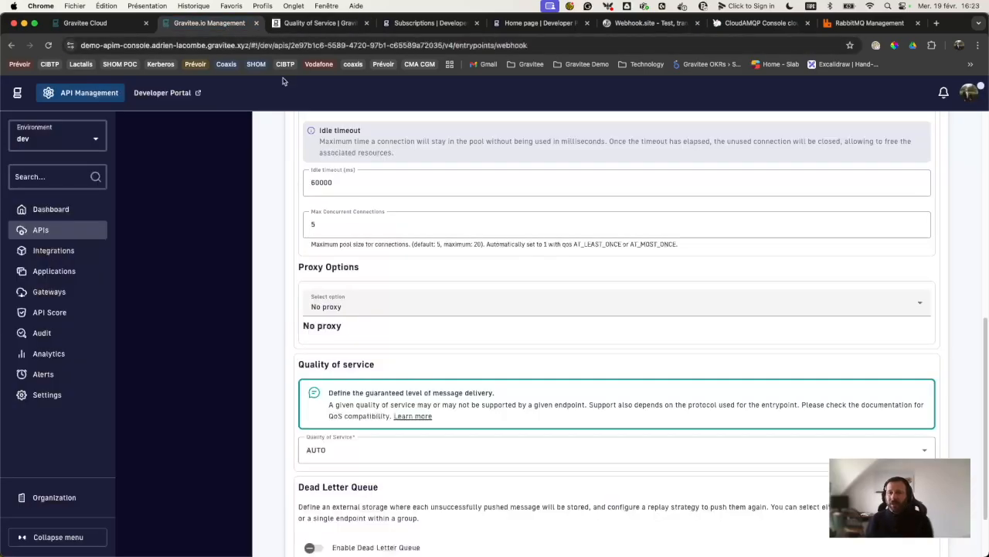
Step: Go back to the entrypoints overview and review its five entrypoint types, all at AUTO QoS
scroll(460, 365, up, 10)
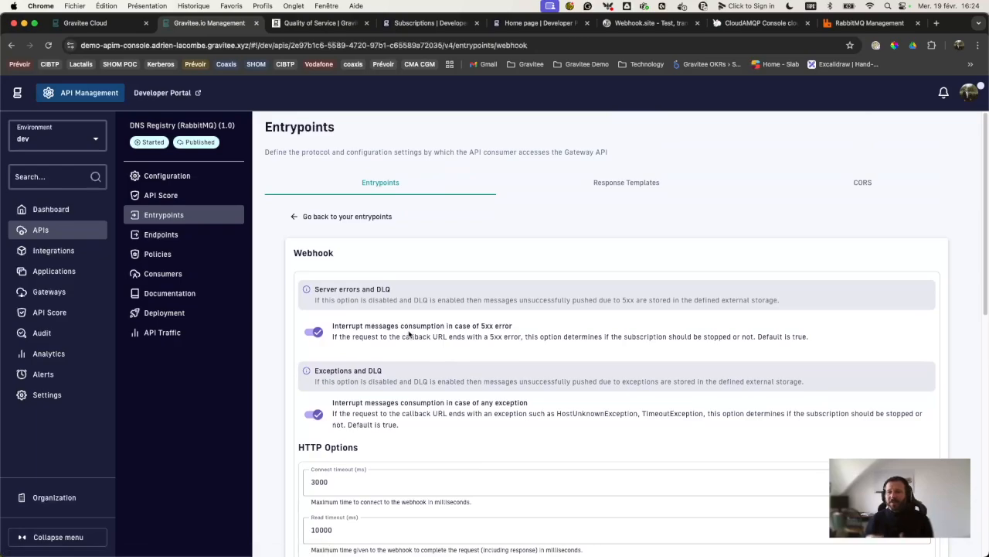
click(294, 216)
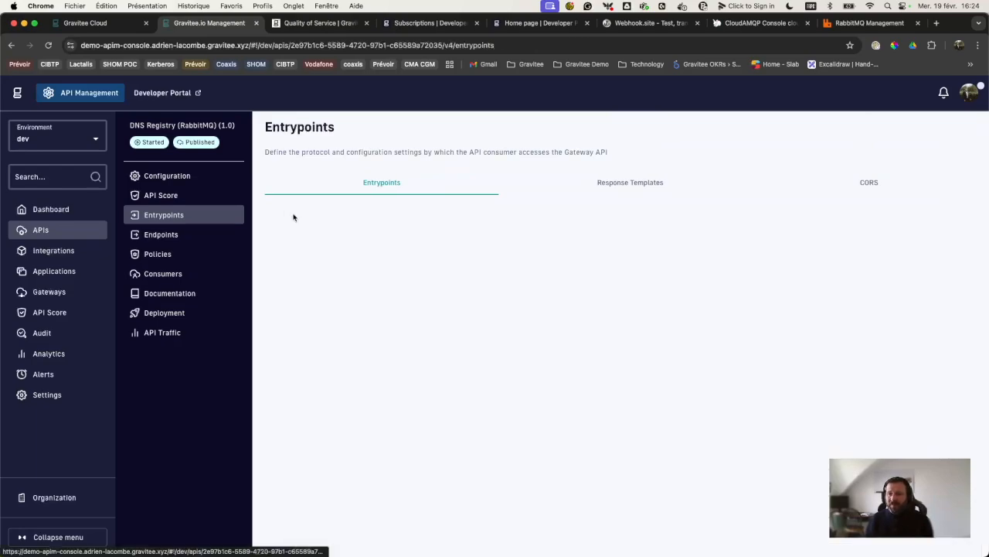
scroll(484, 460, down, 3)
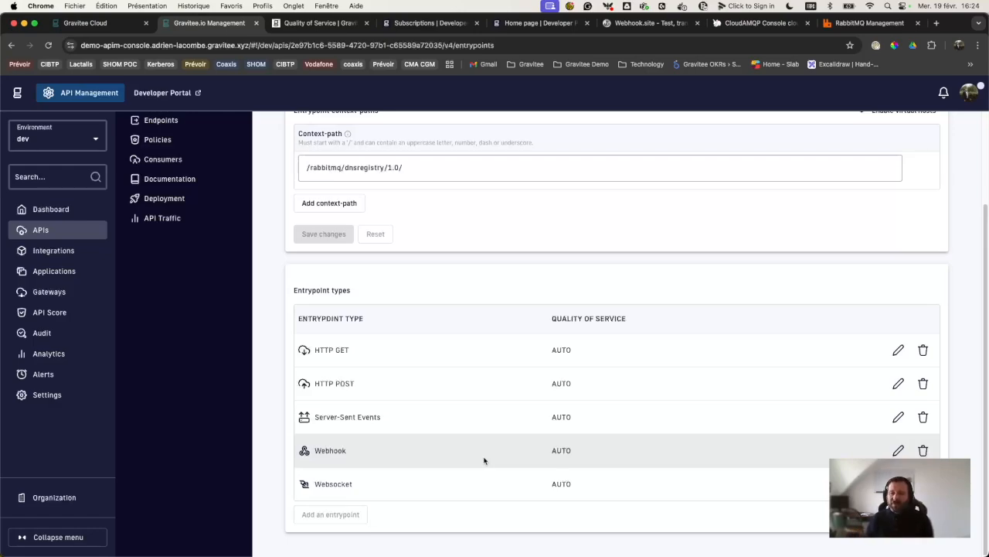
scroll(484, 461, up, 3)
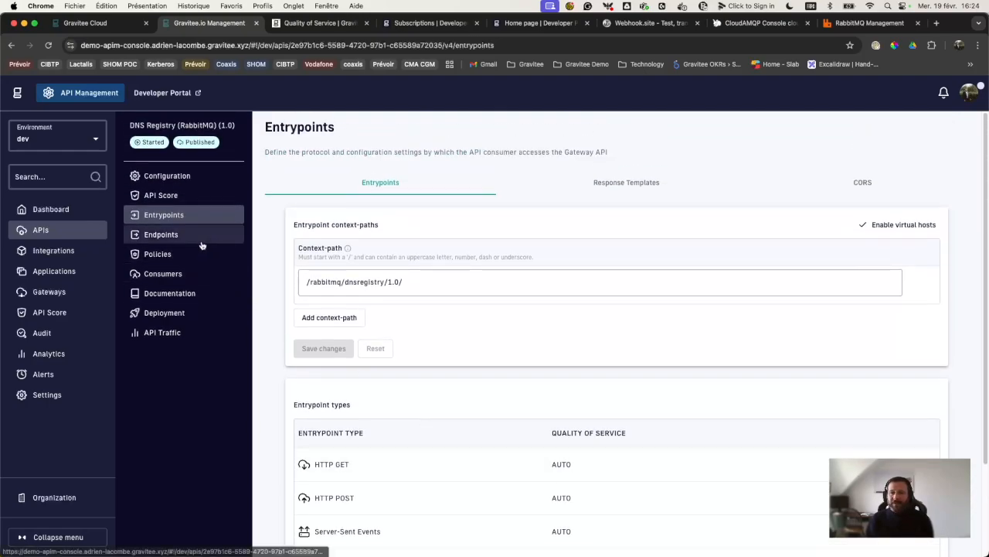
scroll(395, 464, down, 3)
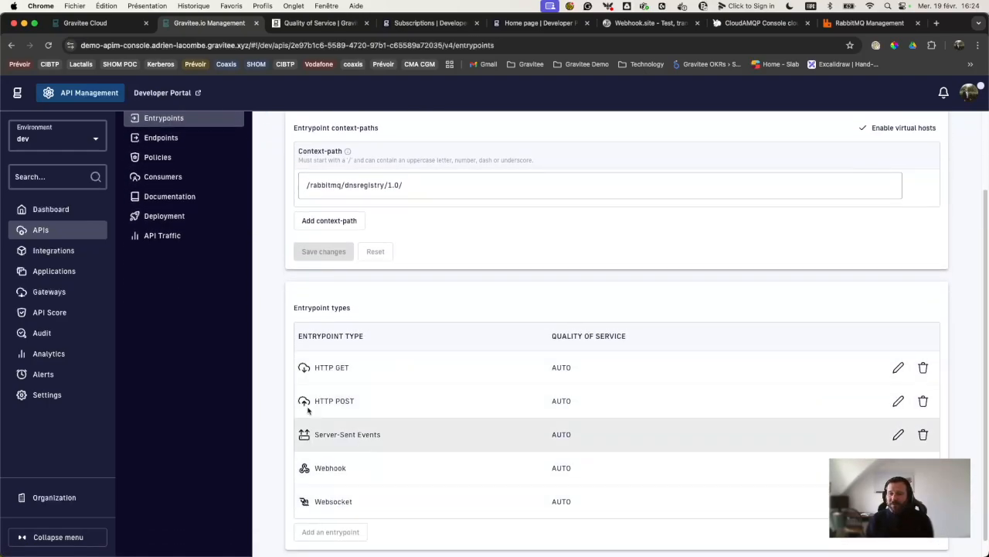
scroll(358, 445, up, 3)
Step: Edit the Default RabbitMQ endpoint and check its server host hog.rmq5.cloudamqp.com
click(171, 239)
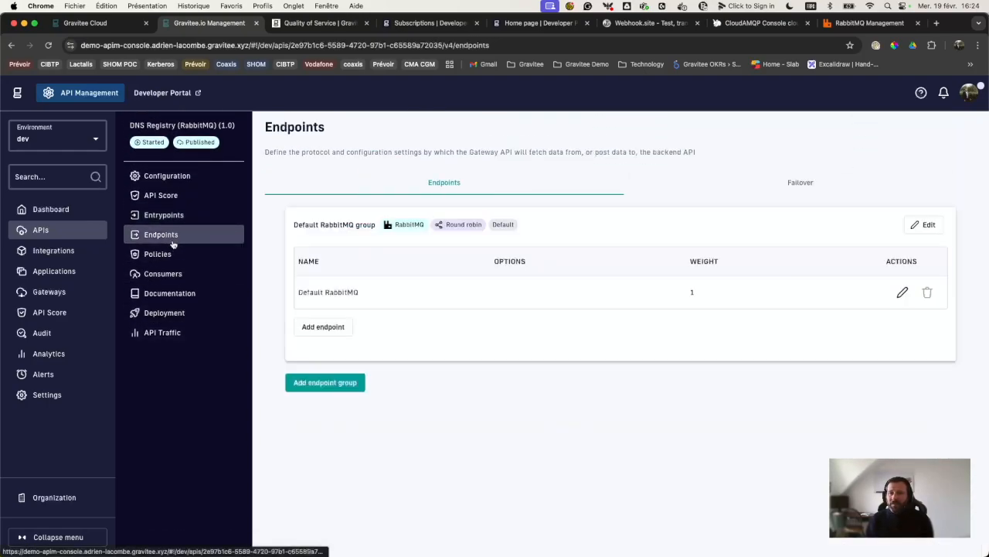
click(902, 292)
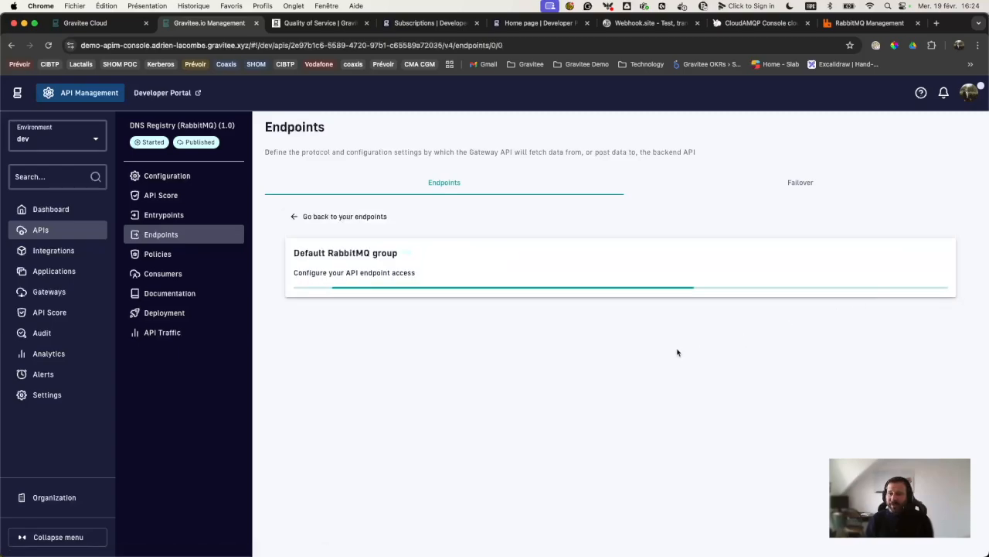
scroll(499, 404, down, 1)
triple_click(321, 407)
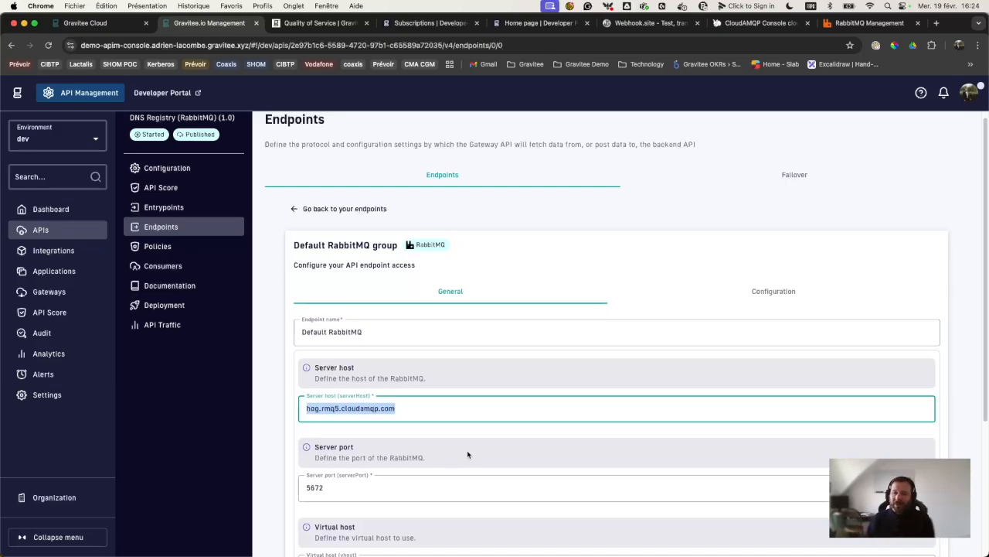
scroll(467, 454, down, 1)
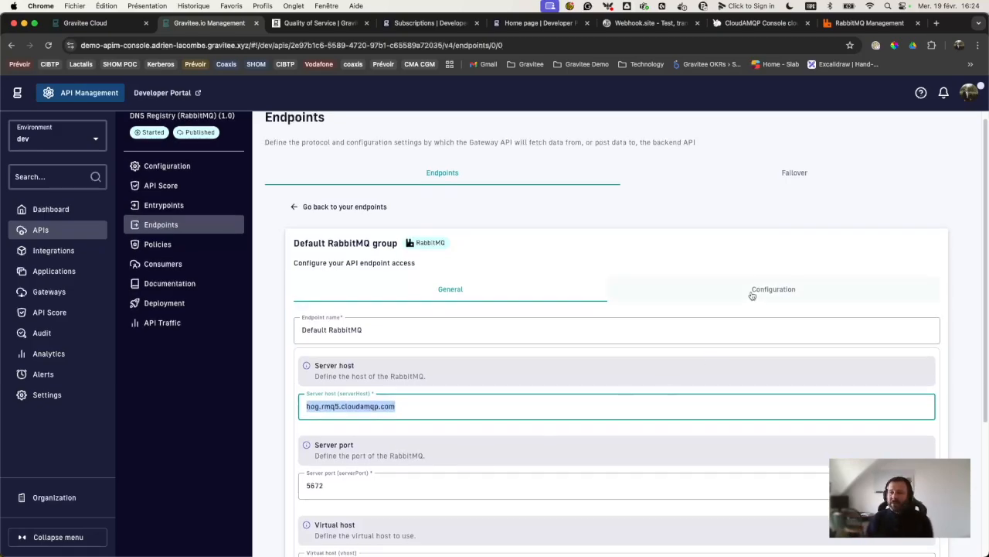
Step: Review the endpoint's Producer configuration: exchange dnsregistry, routing key newdns, then open Documentation
click(752, 296)
scroll(481, 440, down, 5)
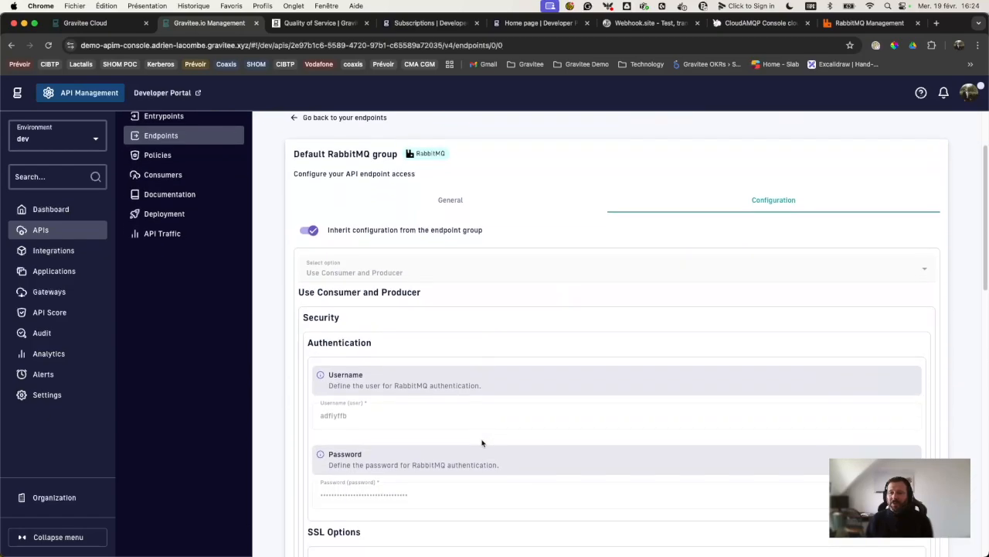
scroll(481, 442, down, 15)
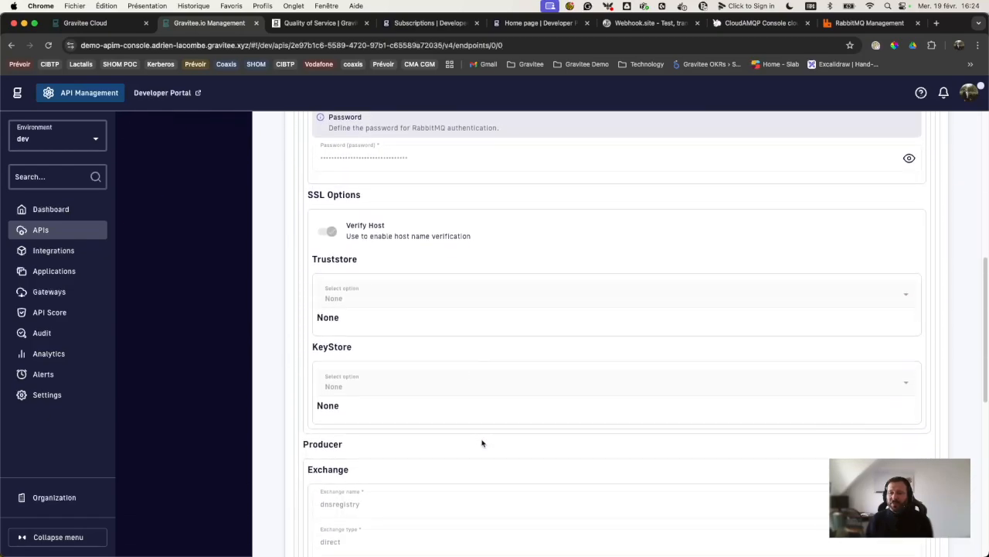
scroll(482, 442, down, 10)
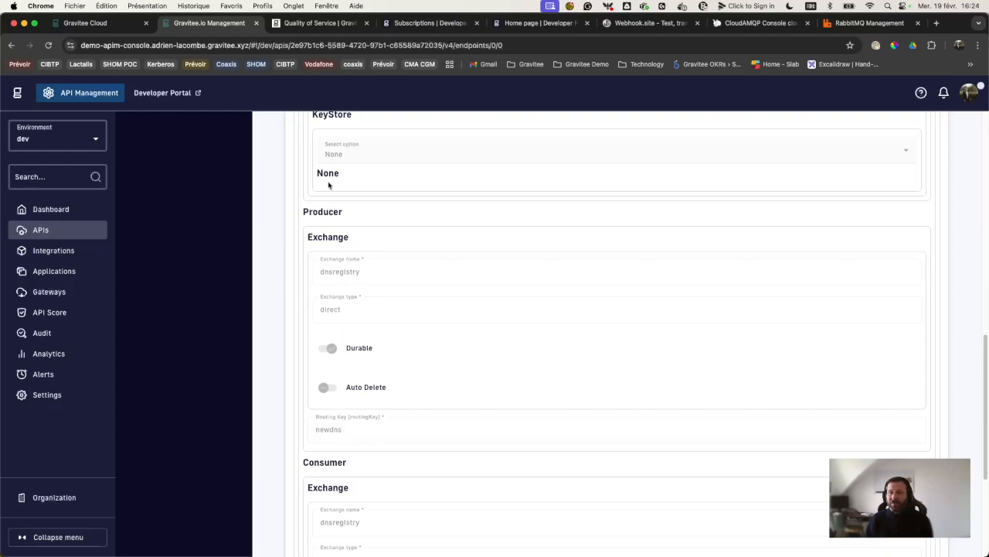
drag(304, 212, 358, 218)
click(312, 456)
scroll(451, 332, up, 15)
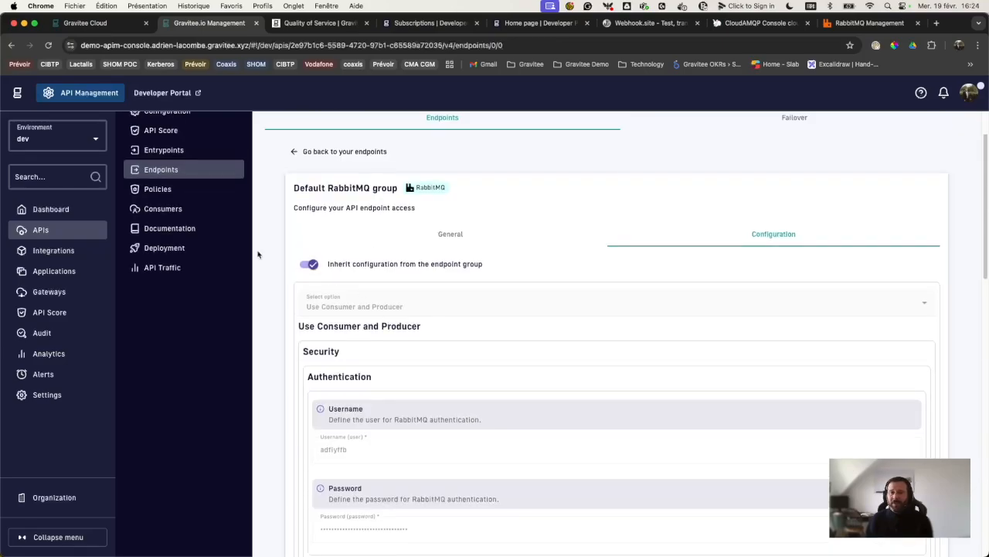
click(190, 230)
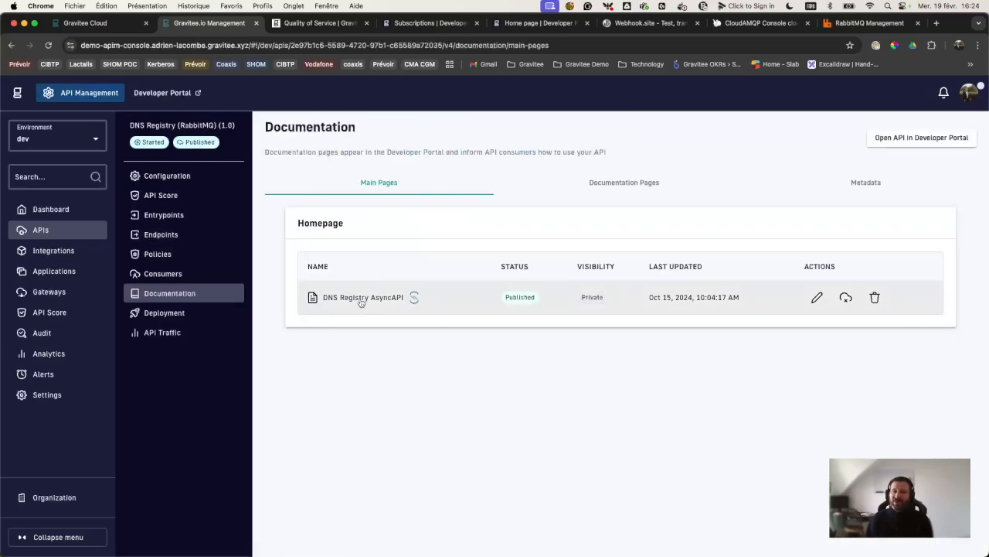
Step: Look through the DNS Registry AsyncAPI page, then open the API's general Configuration
click(361, 301)
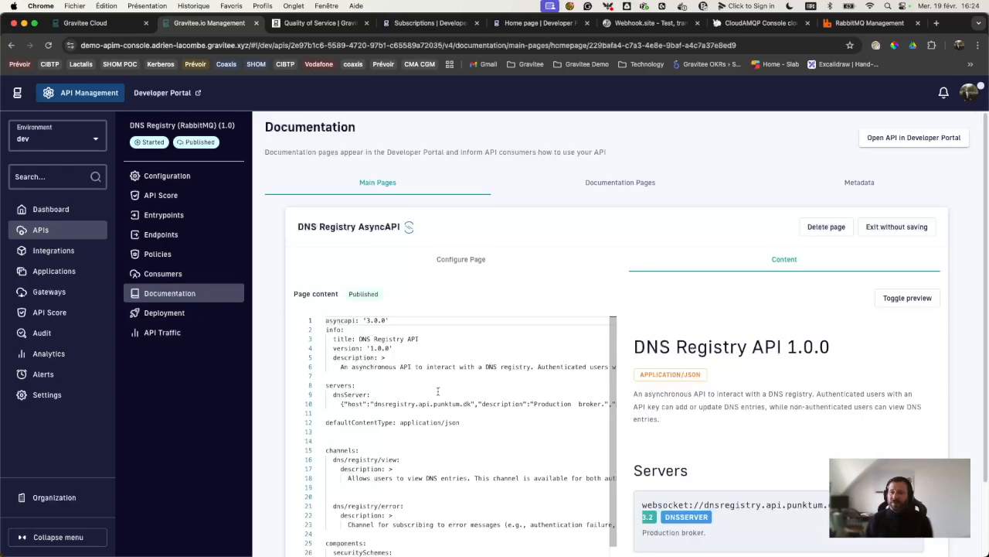
scroll(704, 410, down, 1)
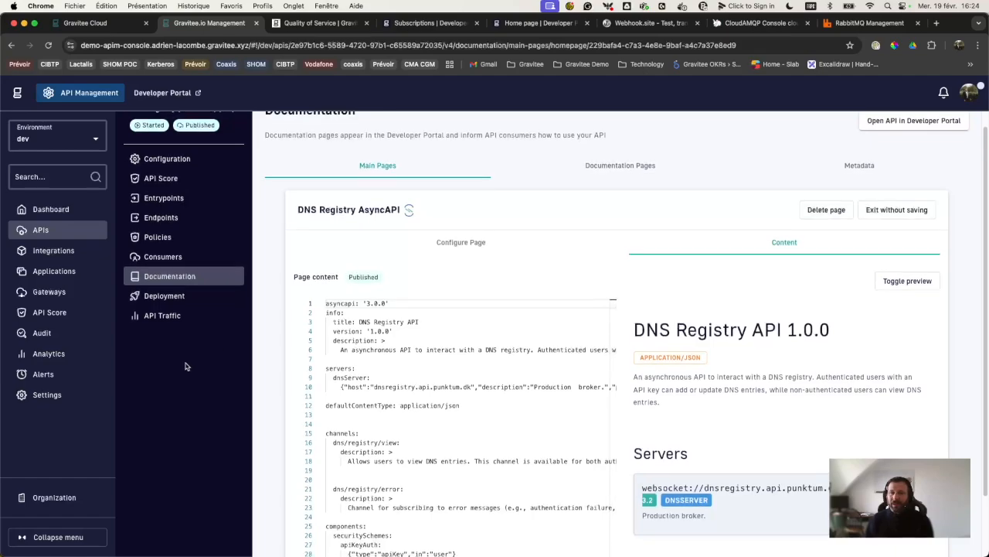
scroll(186, 365, up, 1)
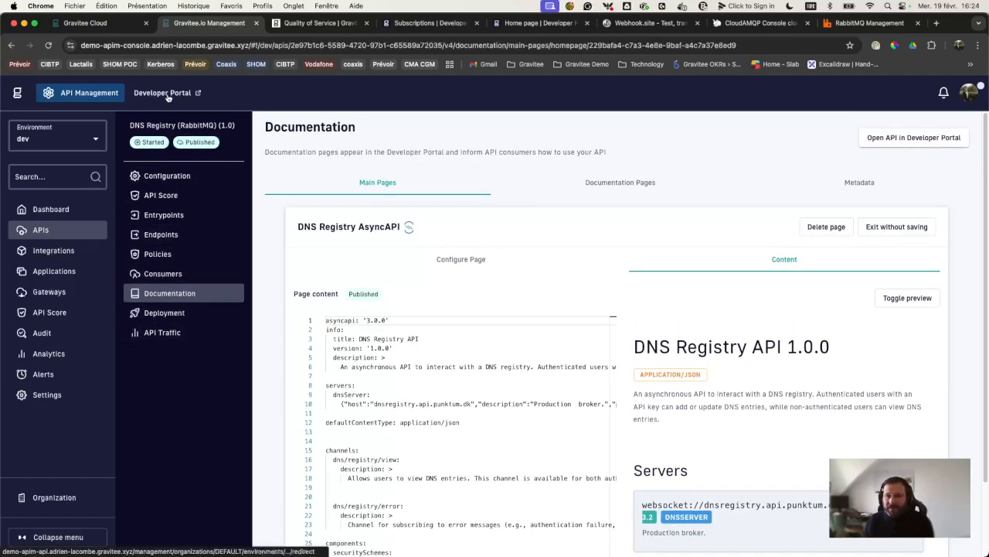
click(179, 177)
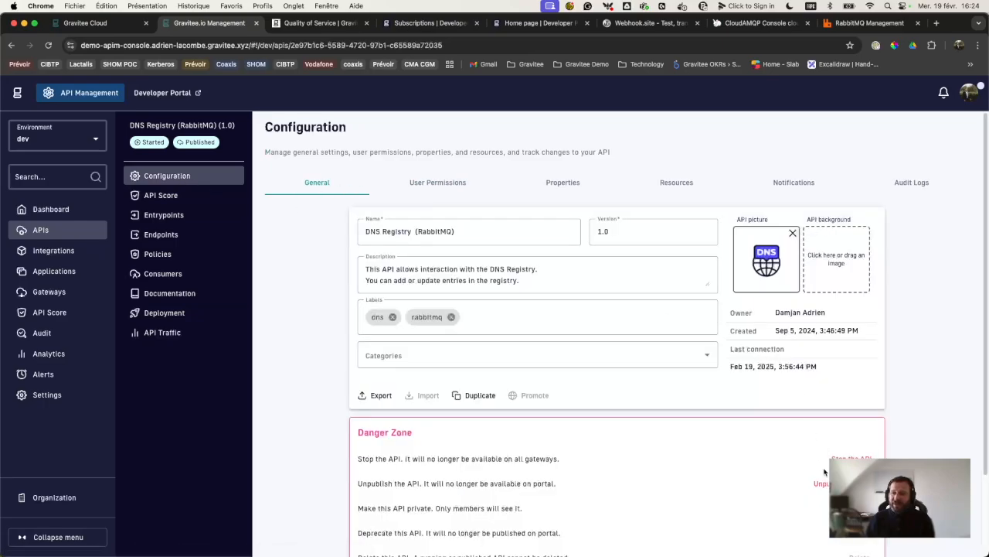
Step: Search 'dns' in the Developer Portal, open DNS Registry (RabbitMQ) and select its Access URL
click(159, 93)
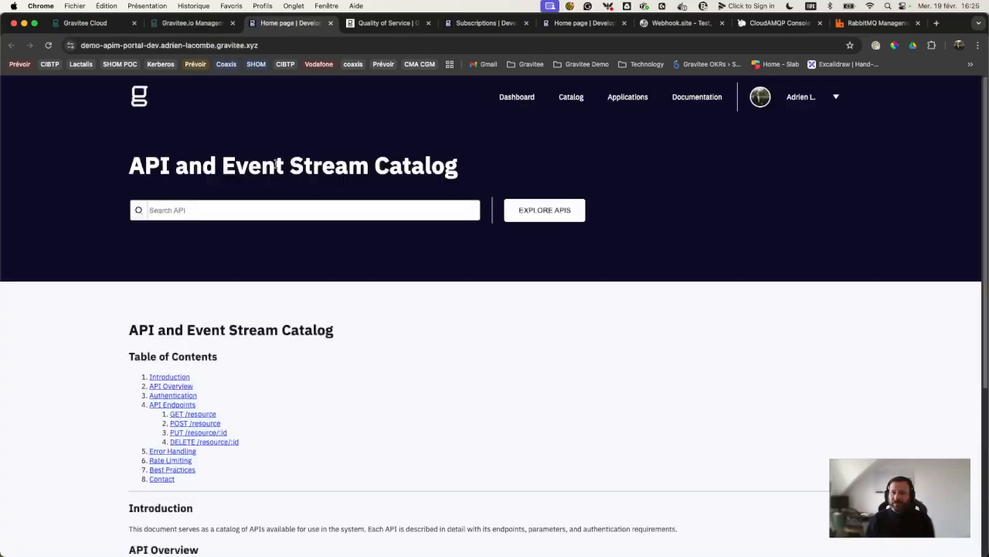
click(273, 206)
text(dns)
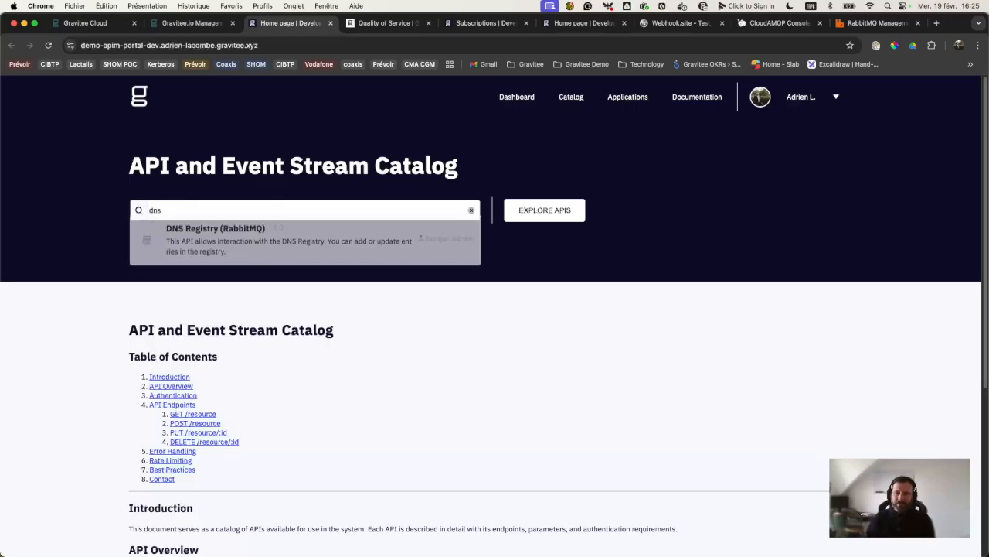
click(239, 230)
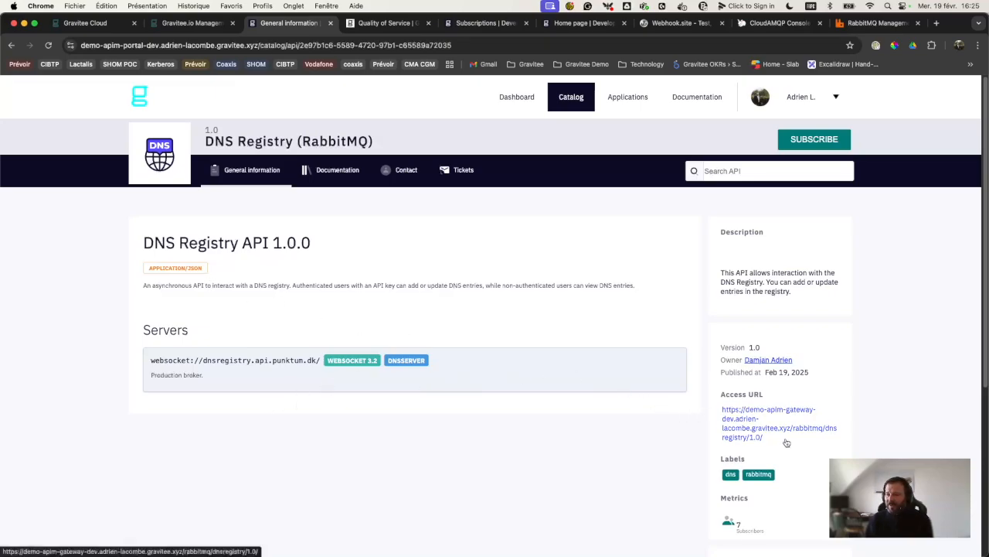
drag(724, 409, 770, 436)
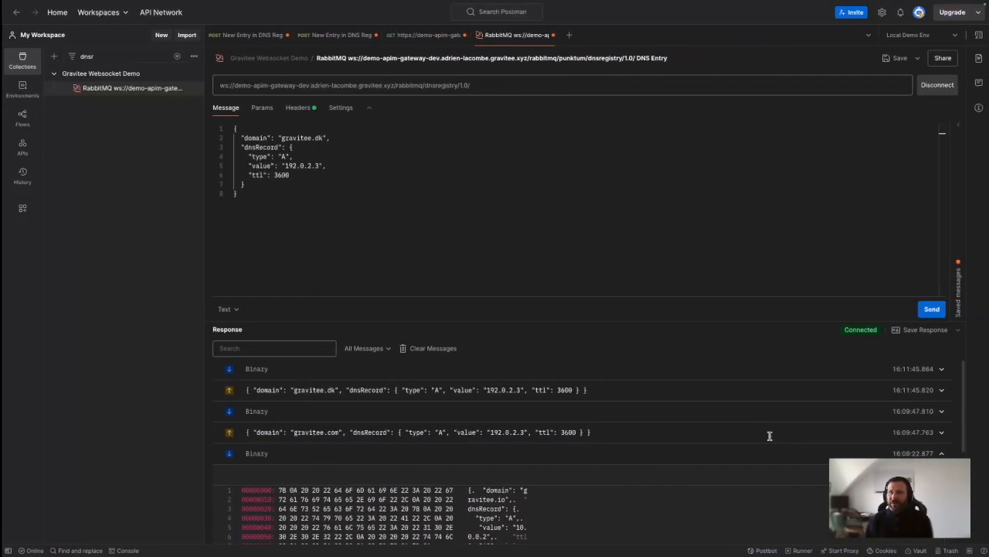
Step: In the API Key Copy POST request, disable the X-Gravitee-Api-Key header
click(569, 35)
click(309, 35)
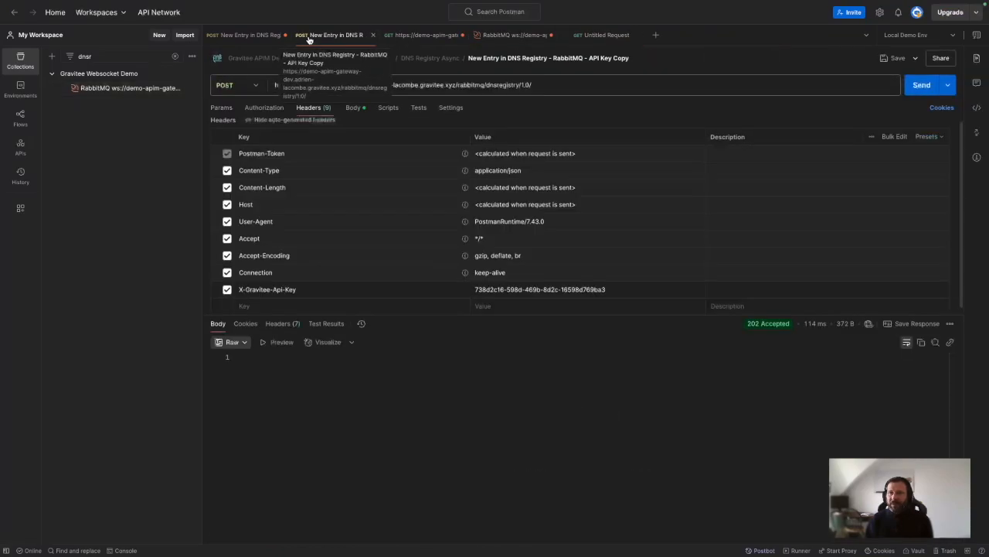
click(497, 86)
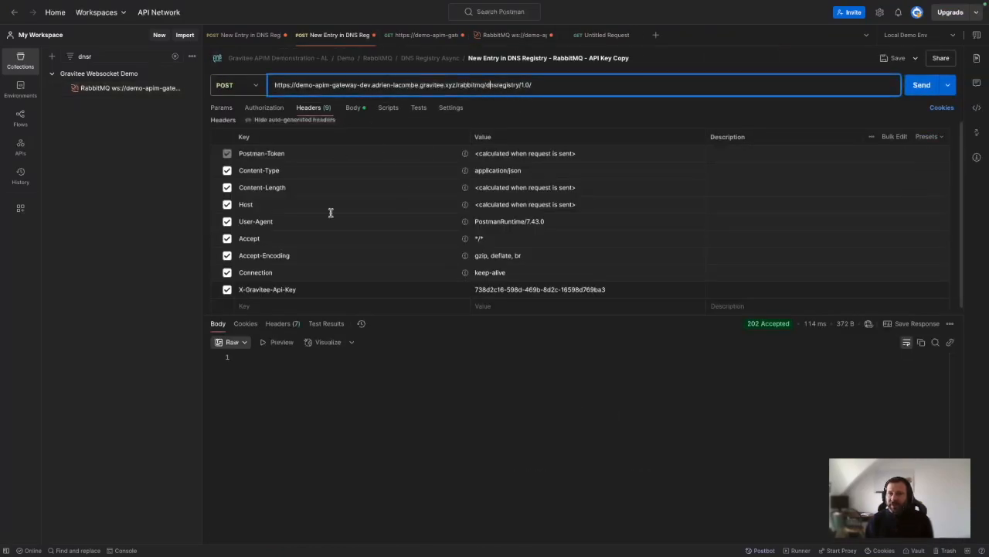
click(227, 289)
click(265, 108)
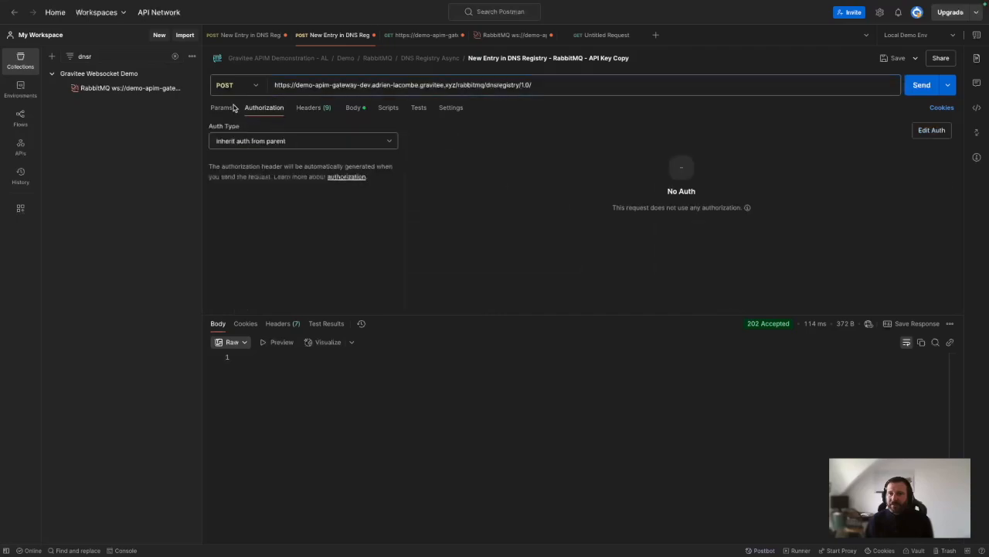
click(352, 108)
Step: Change the body to gravitee.com and 10.0.0.3, send it, and select the 401 response
double_click(321, 155)
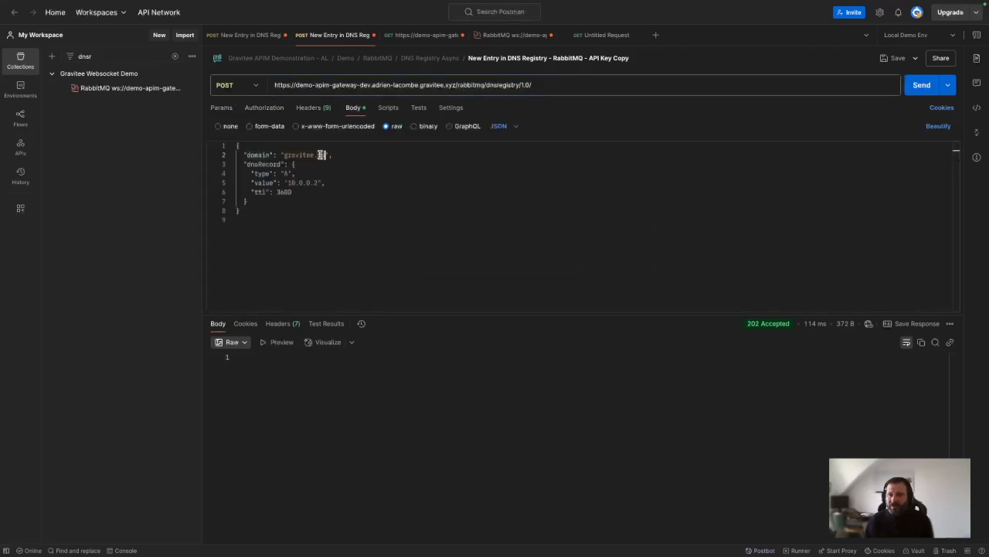
key(BackSpace)
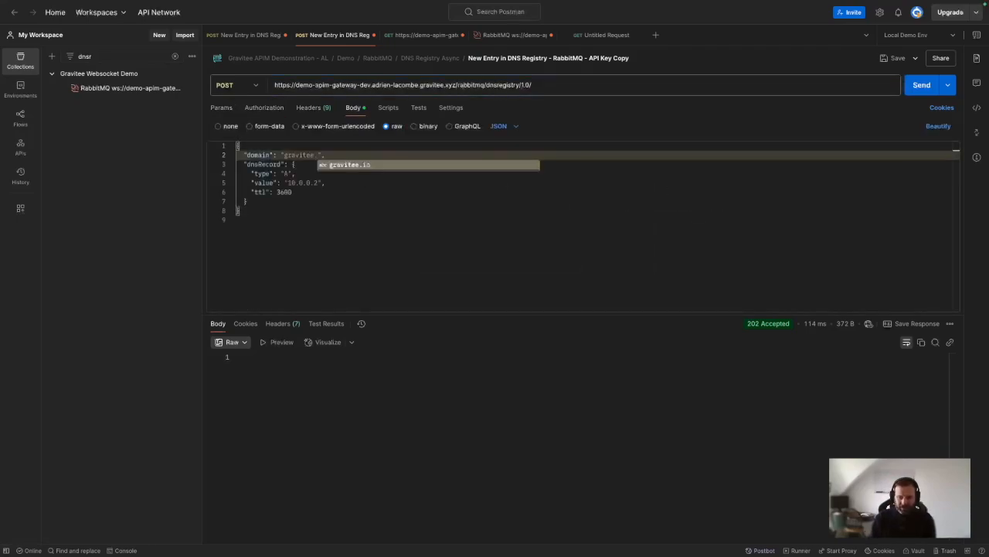
text(com)
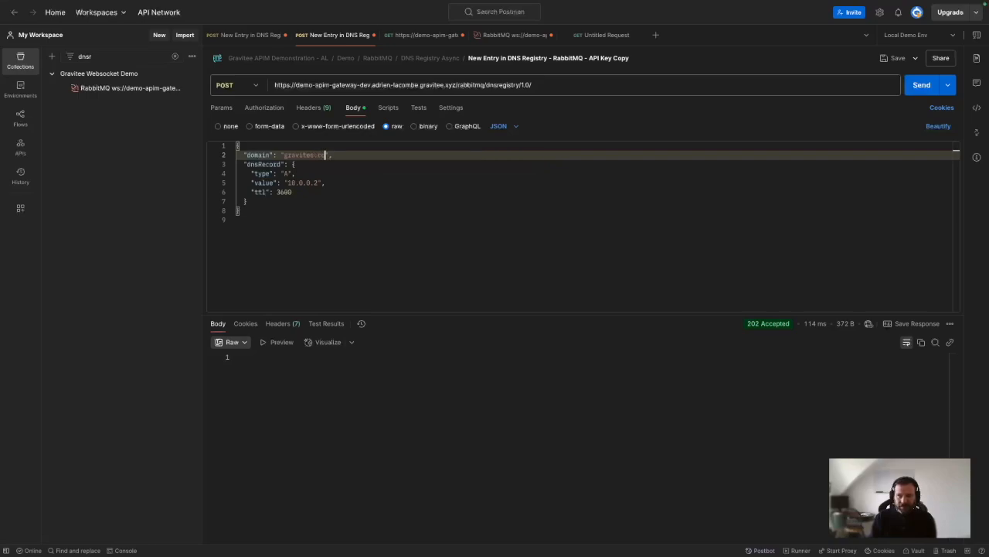
click(317, 182)
key(BackSpace)
text(3)
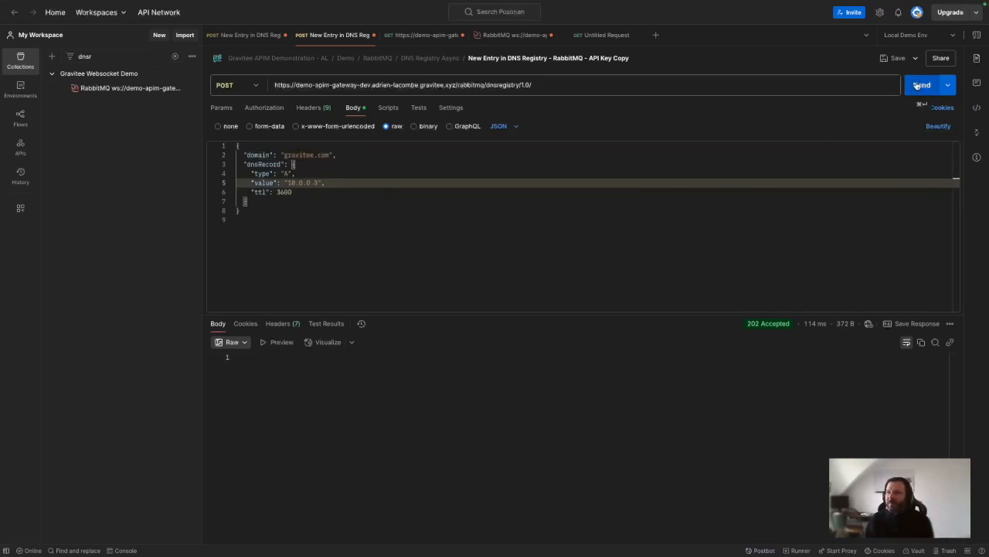
click(917, 85)
click(253, 382)
drag(254, 382, 239, 356)
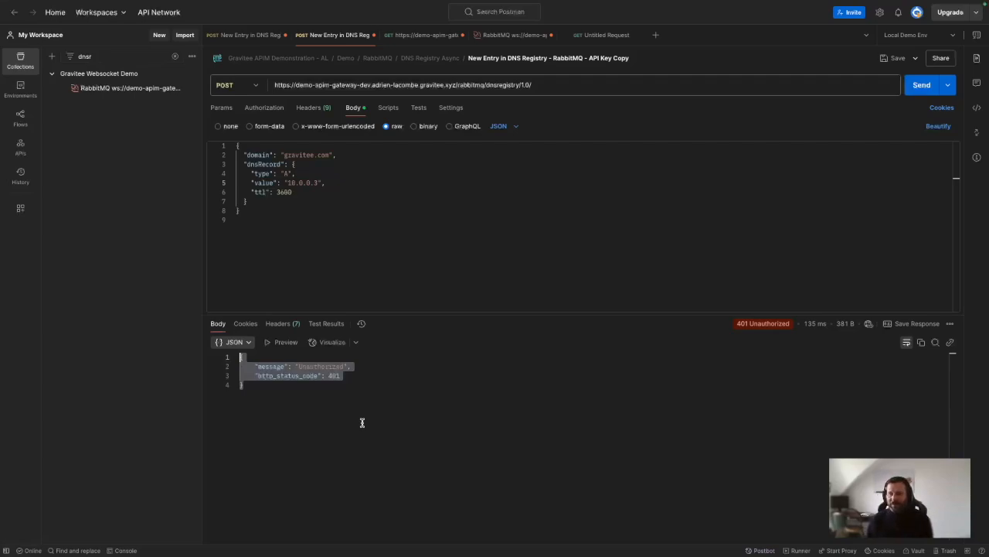
key(ctrl+Left)
key(ctrl+Left)
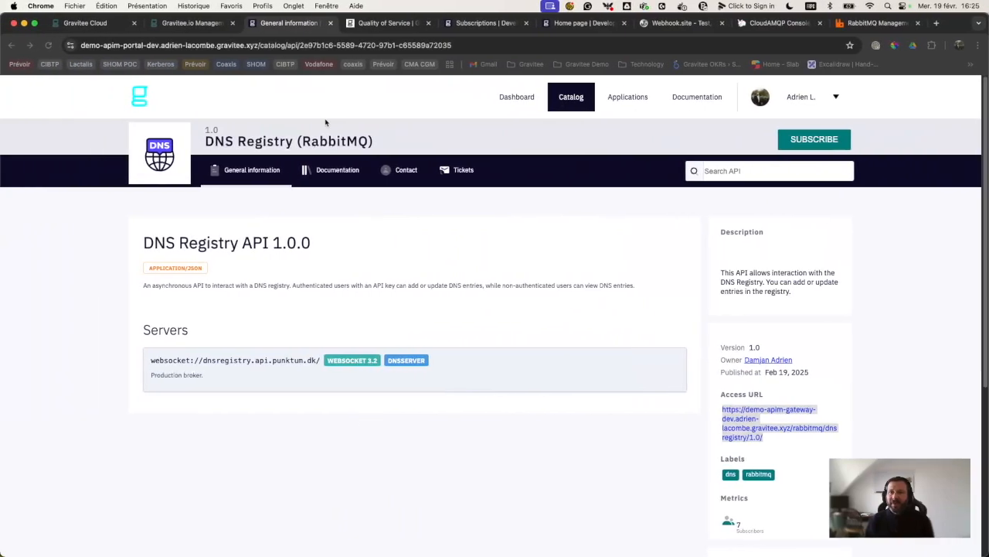
click(193, 22)
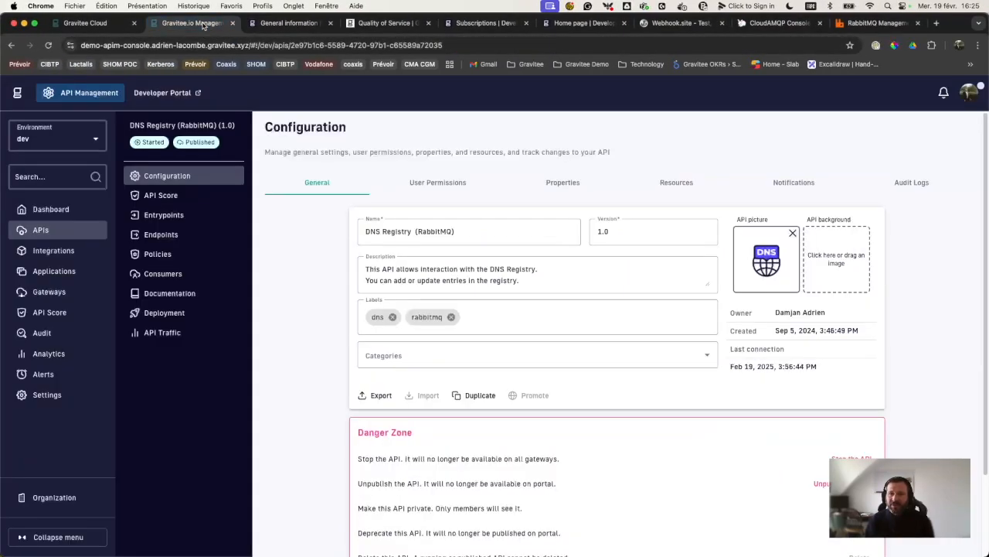
click(178, 276)
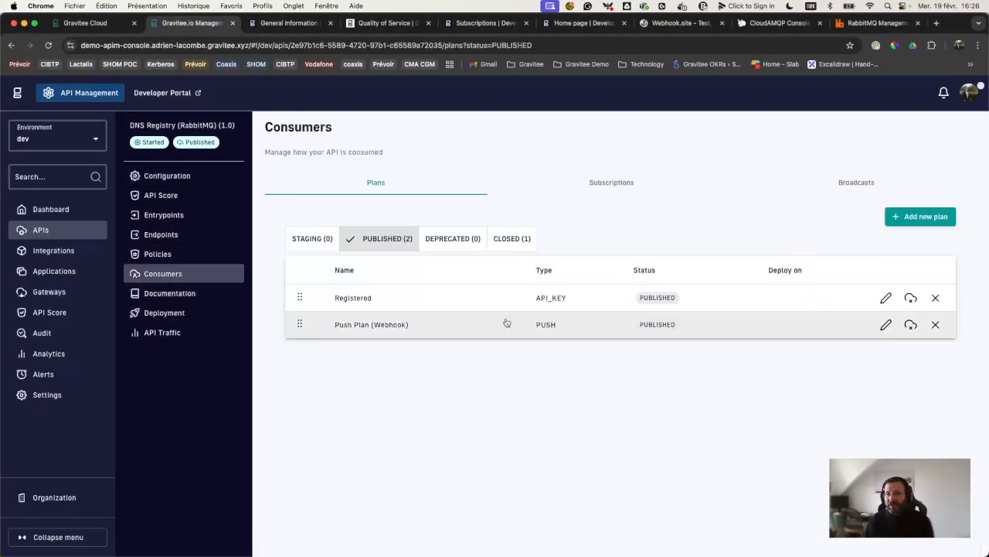
drag(533, 302, 562, 301)
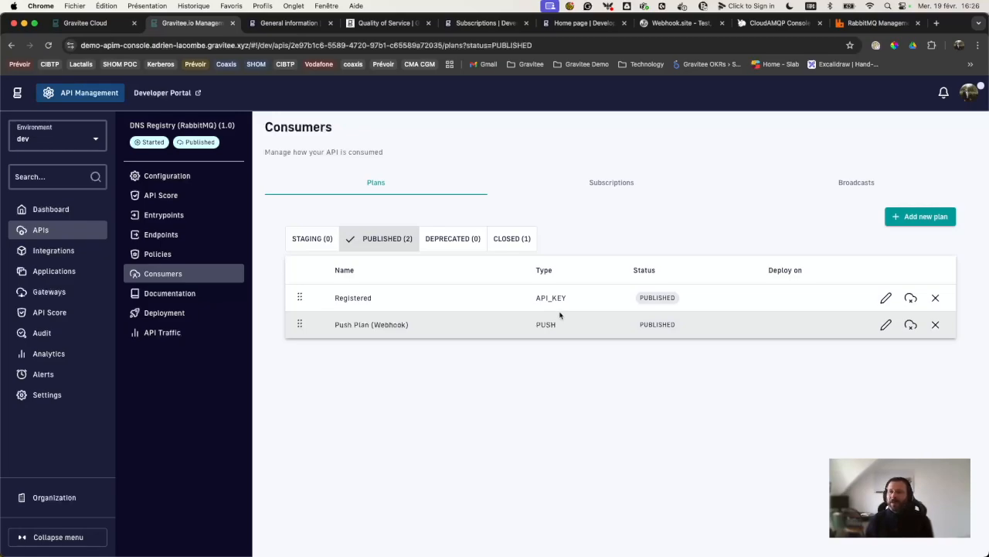
click(300, 24)
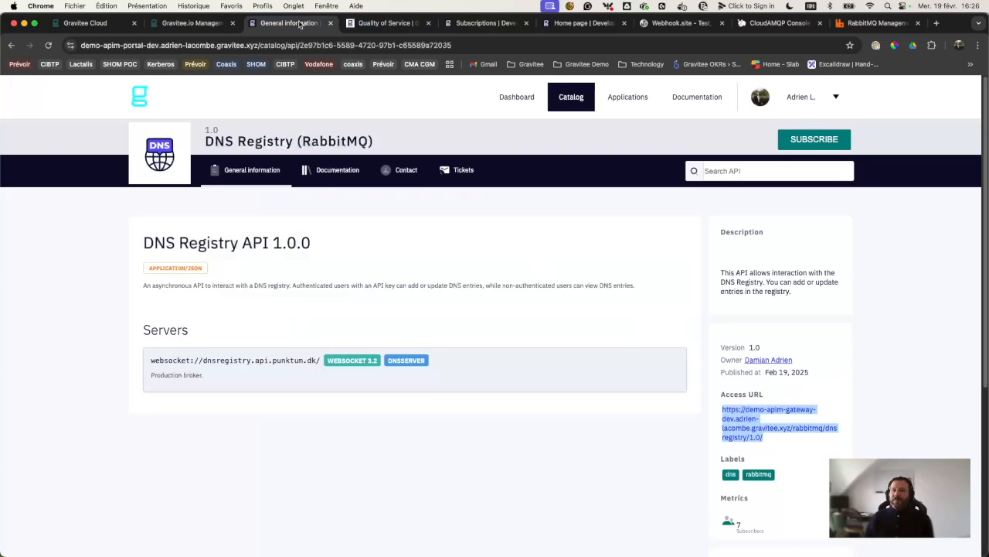
Step: Start a subscription to DNS Registry (RabbitMQ) and choose the Registered plan
click(815, 141)
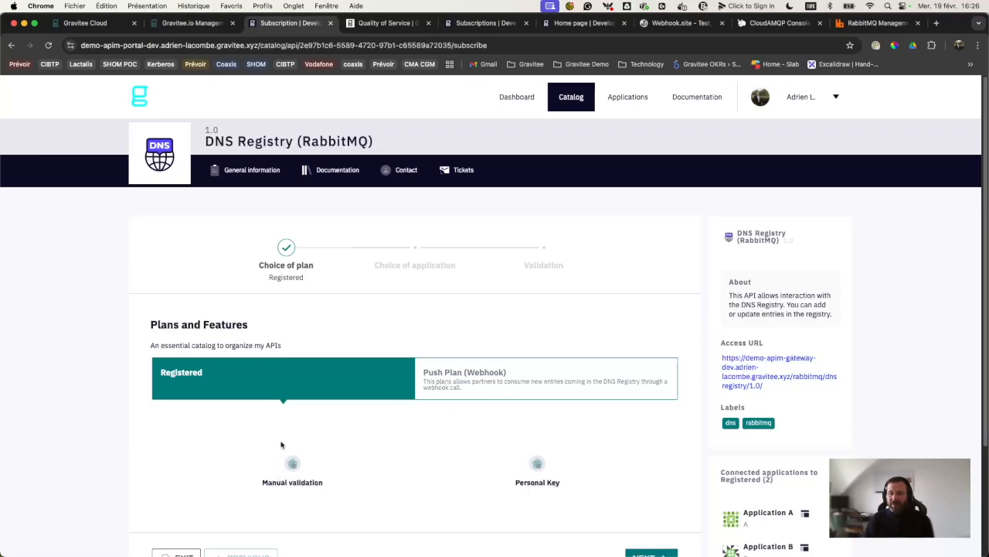
scroll(251, 334, down, 1)
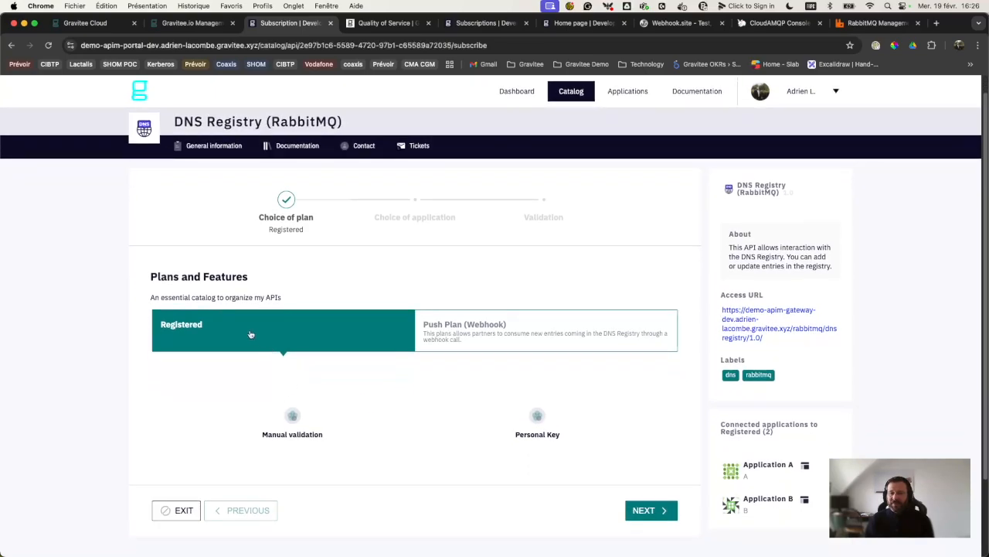
click(651, 511)
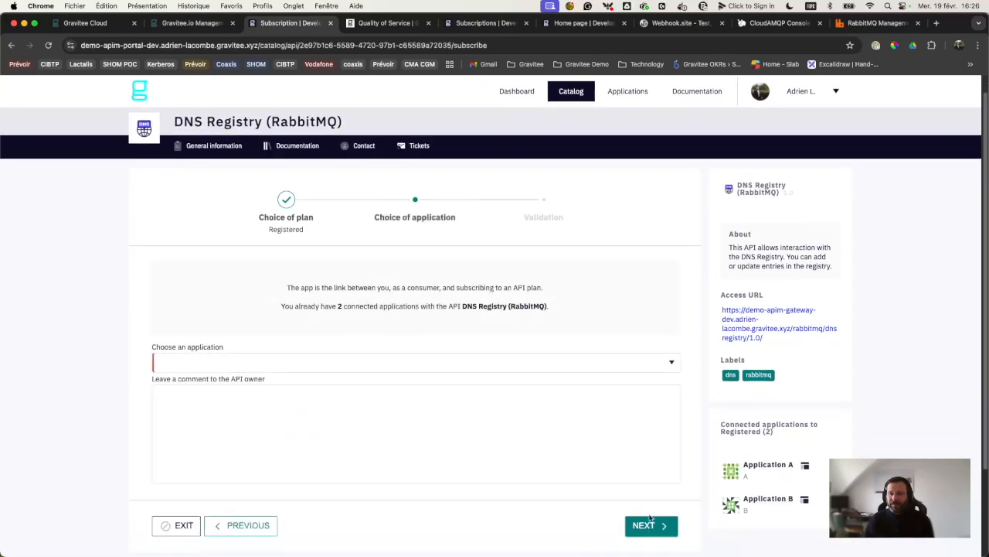
Step: Pick Decathlon Demo Application, validate the request, and open the application's page
click(299, 366)
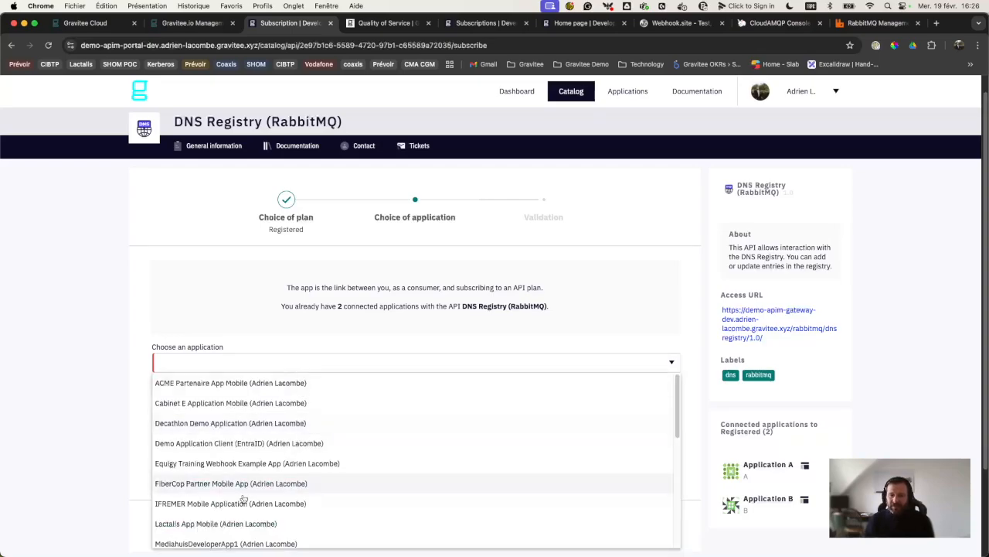
click(228, 424)
click(641, 525)
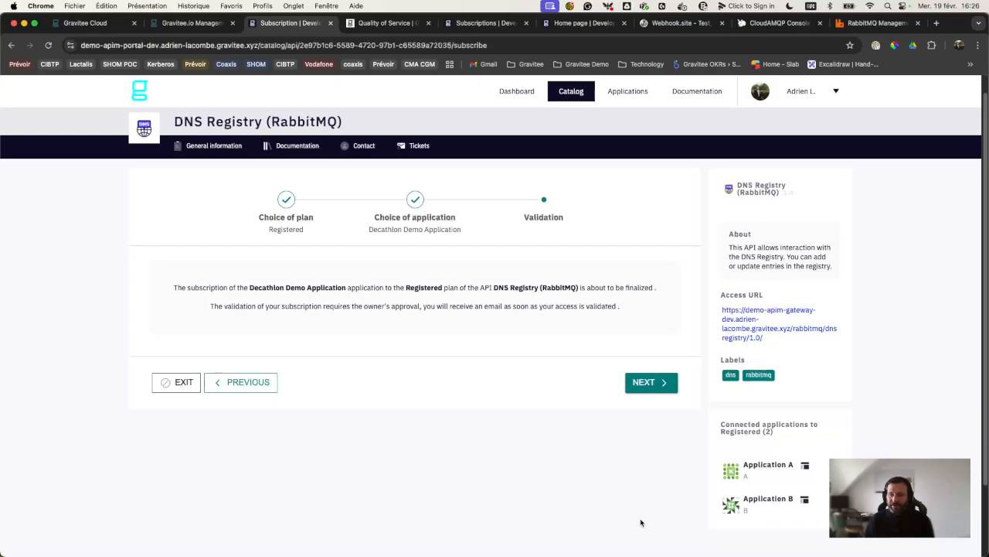
click(648, 383)
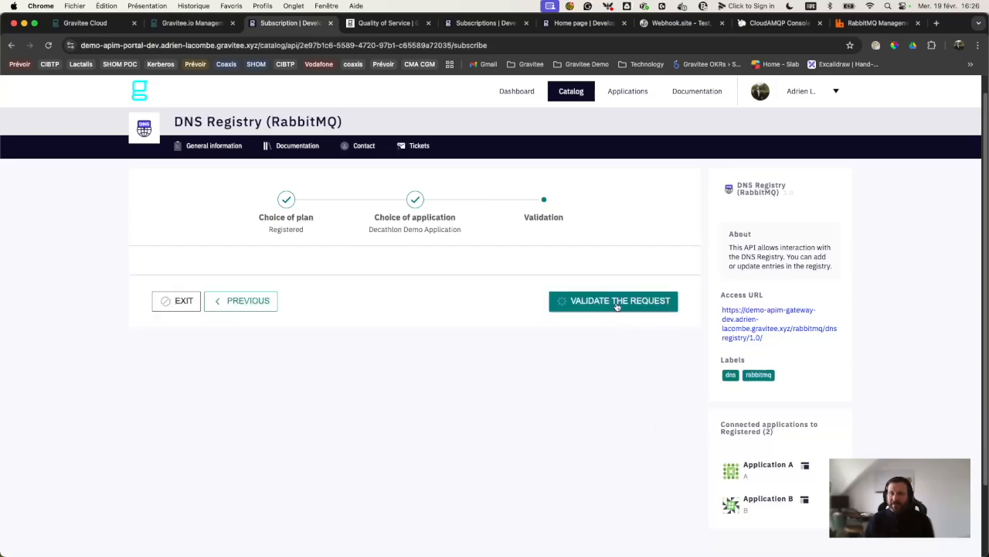
scroll(516, 379, up, 2)
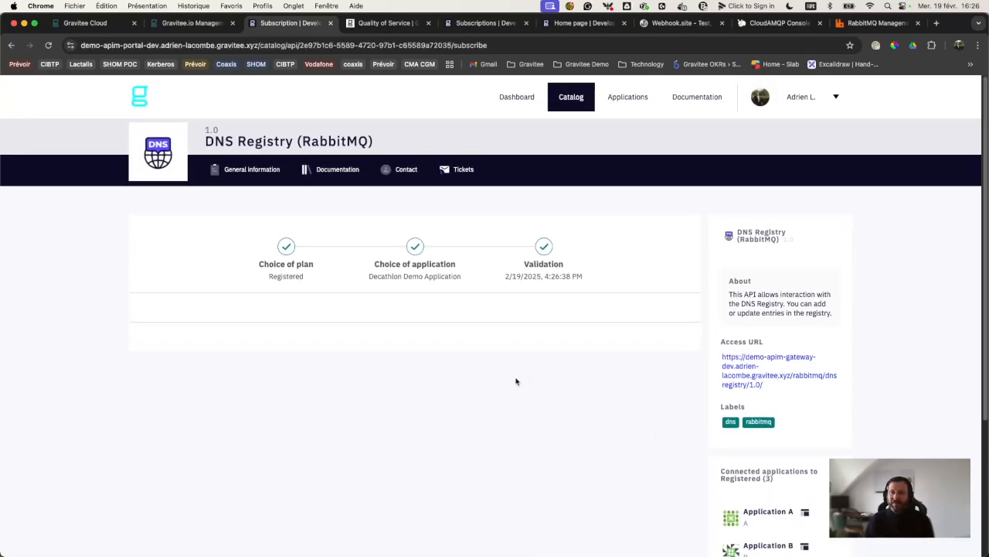
scroll(744, 429, down, 2)
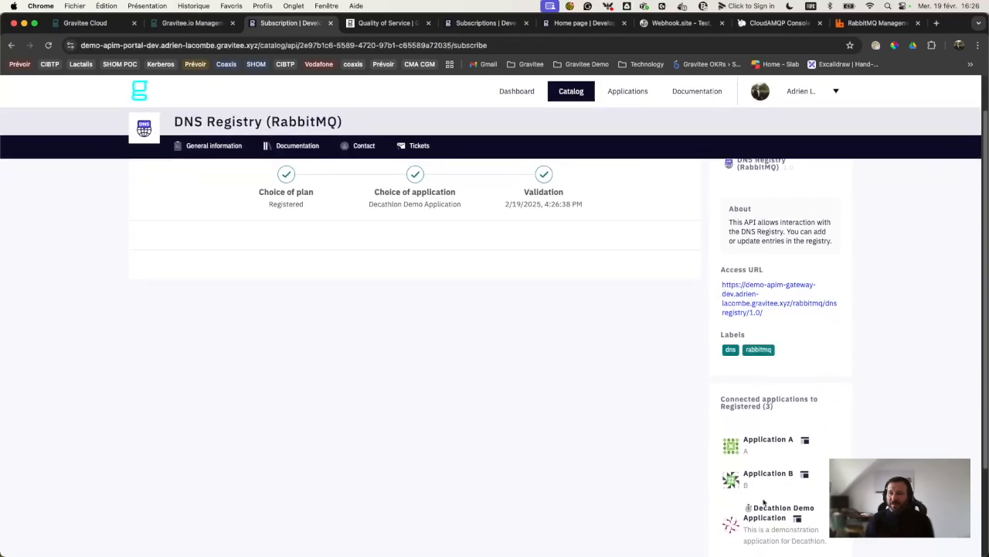
click(765, 507)
Step: Check the app's subscriptions, then find the DNS Registry request in the console's My Tasks
click(363, 178)
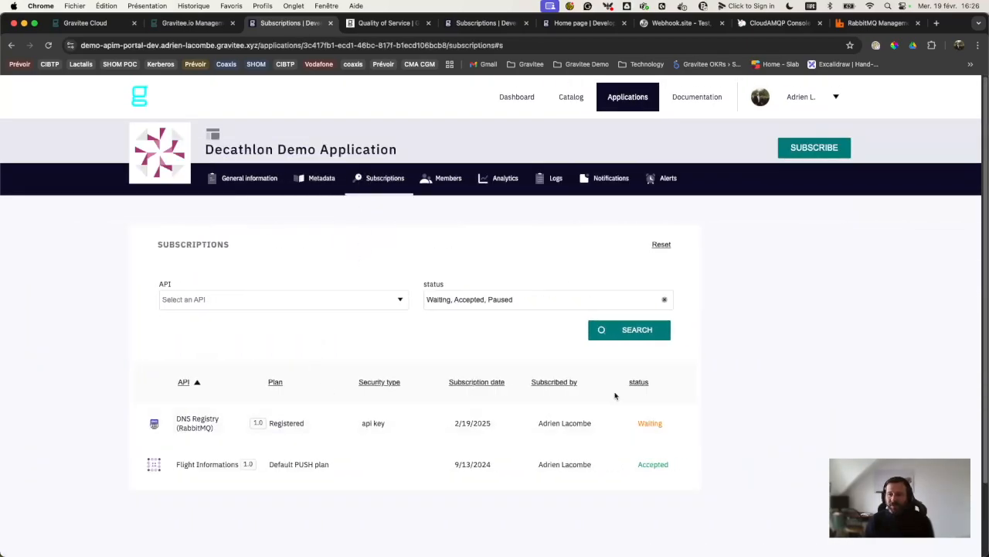
click(179, 24)
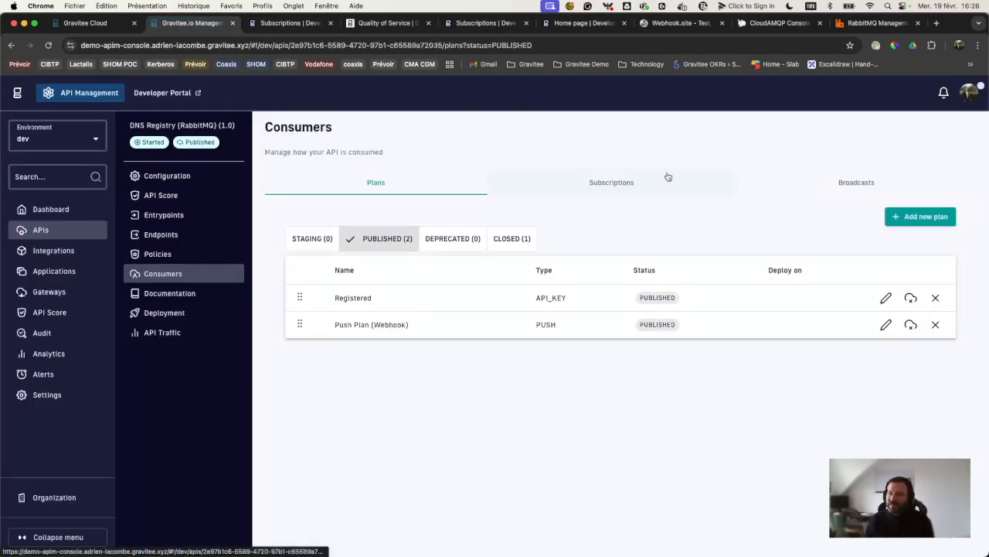
click(967, 96)
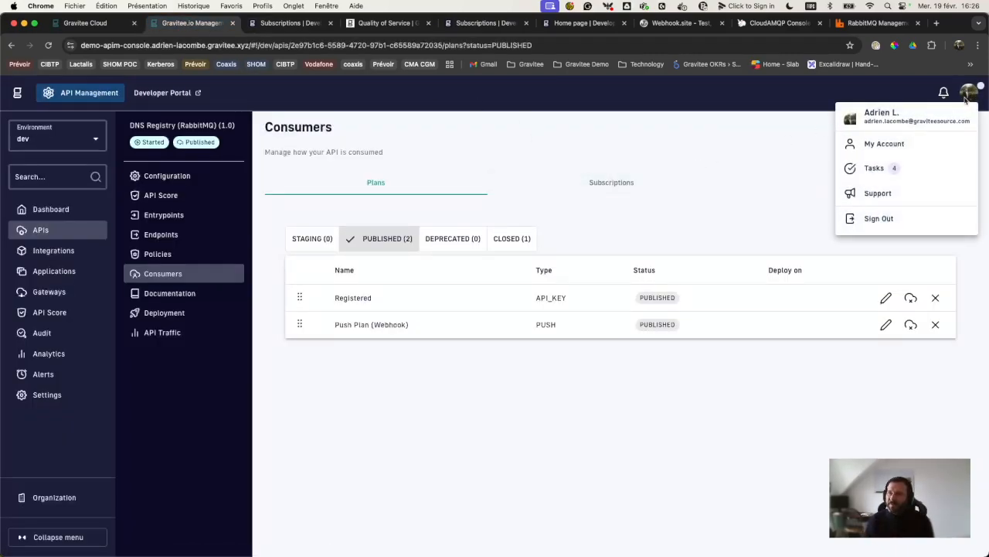
click(876, 168)
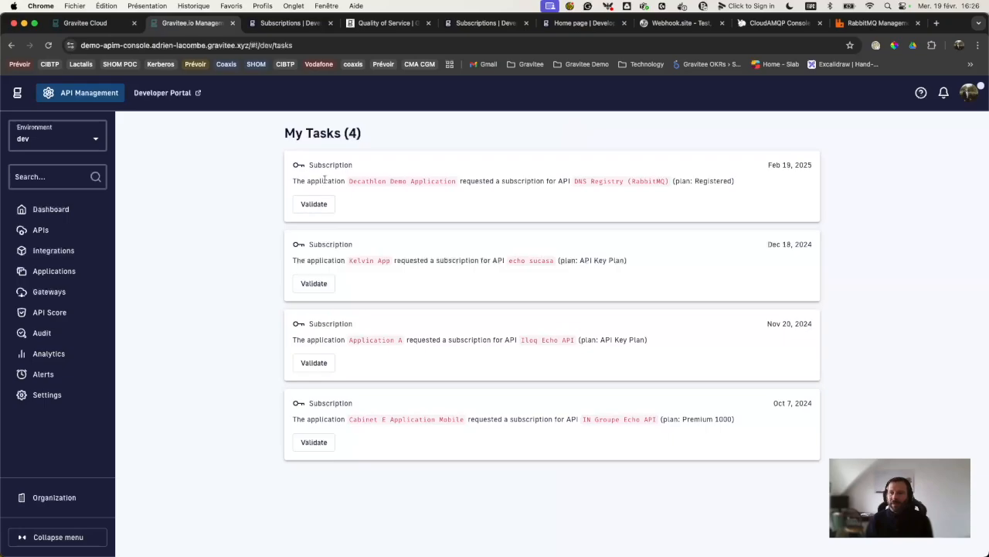
drag(298, 179, 736, 180)
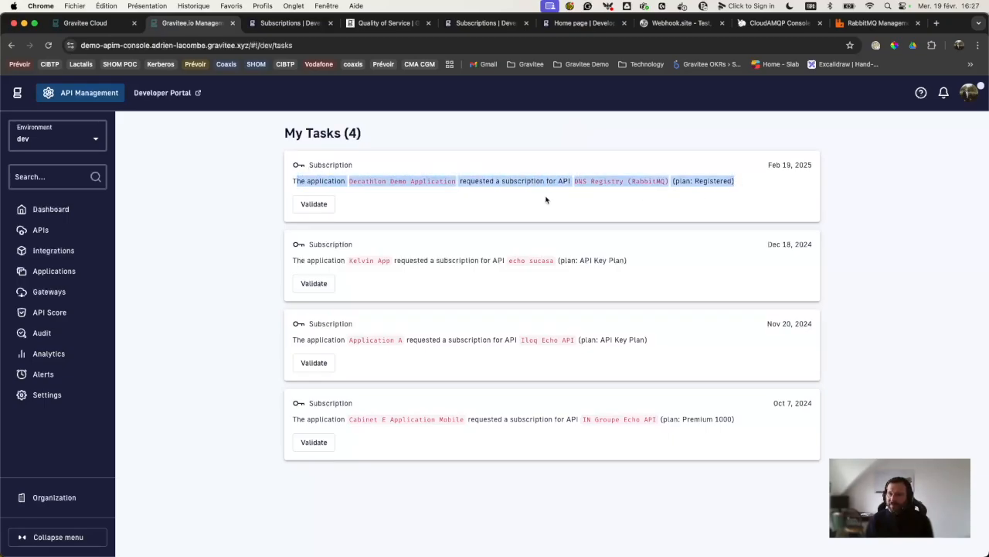
Step: Validate the pending DNS Registry subscription request so it becomes Accepted
click(315, 204)
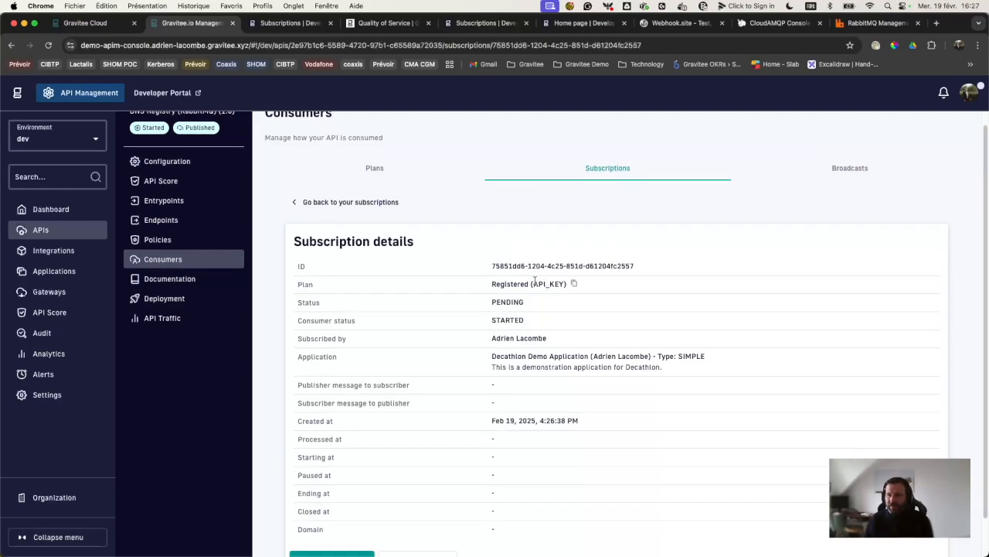
scroll(530, 394, down, 2)
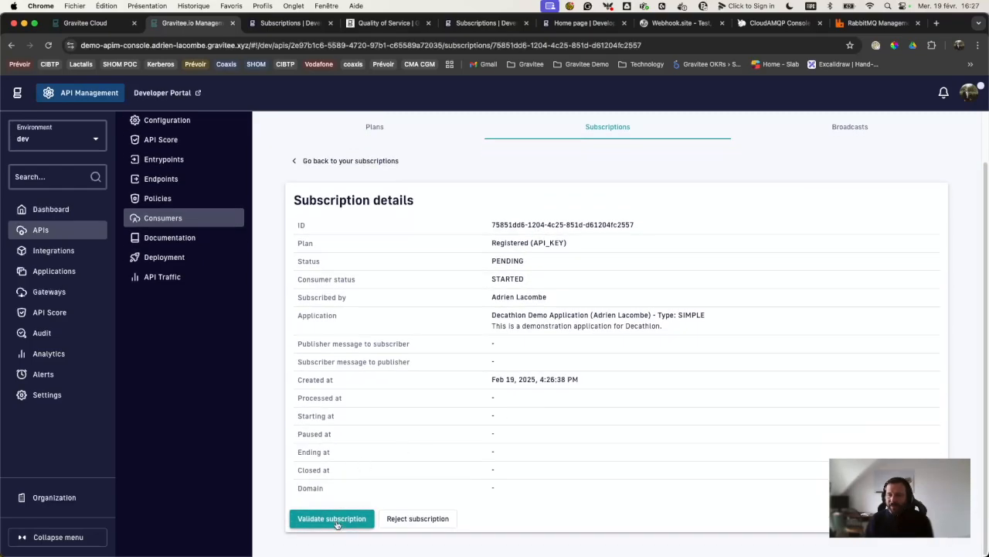
click(337, 524)
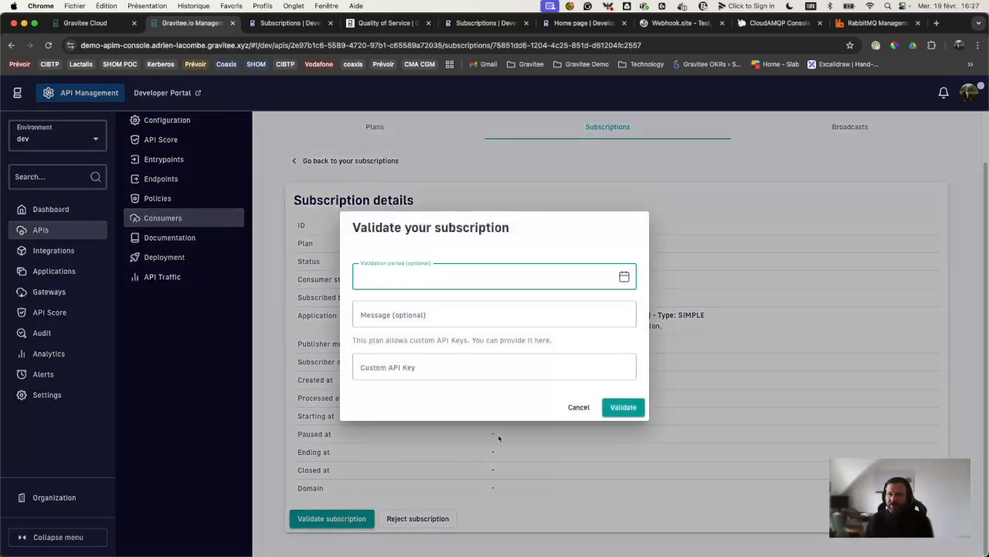
click(626, 407)
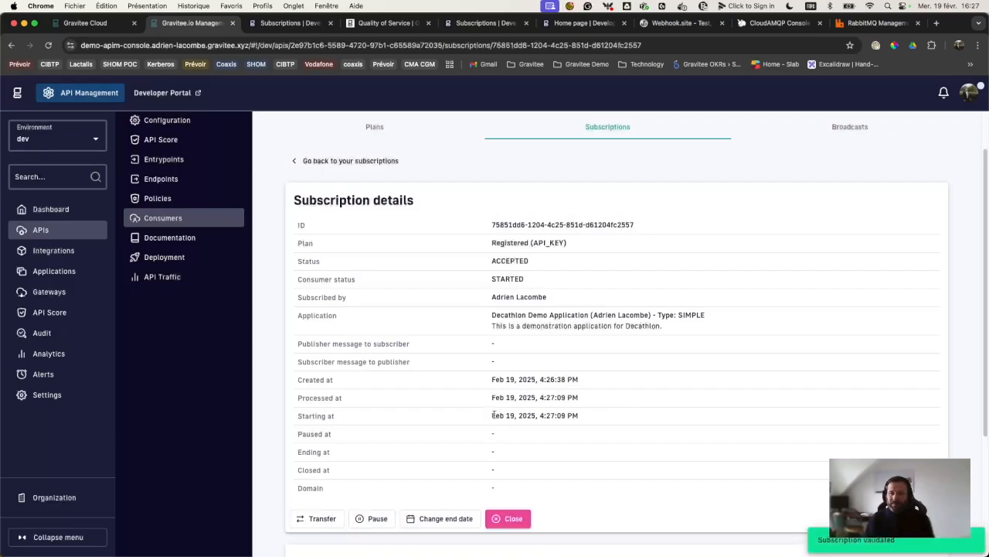
scroll(493, 416, down, 5)
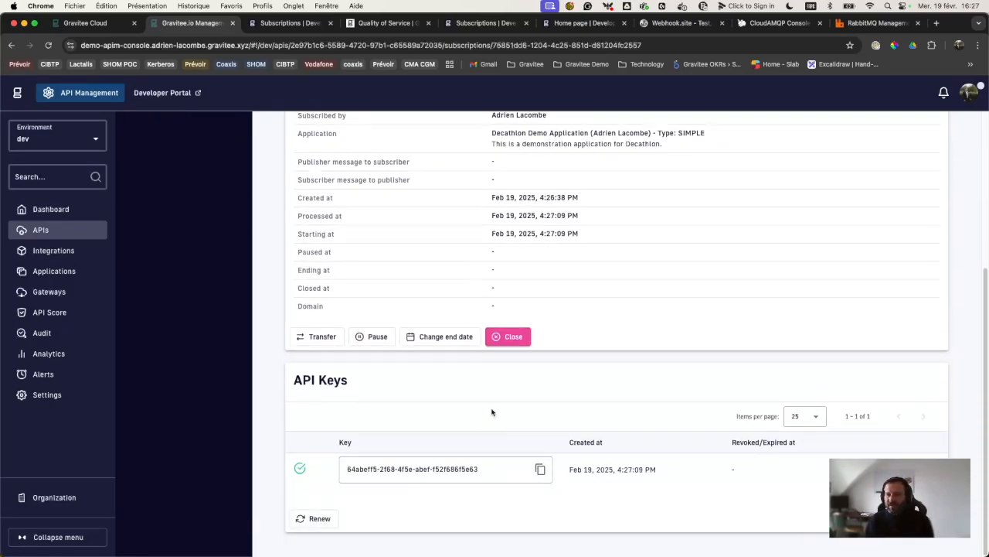
Step: Copy the subscription's newly generated API key from its details in the portal
drag(500, 467, 321, 474)
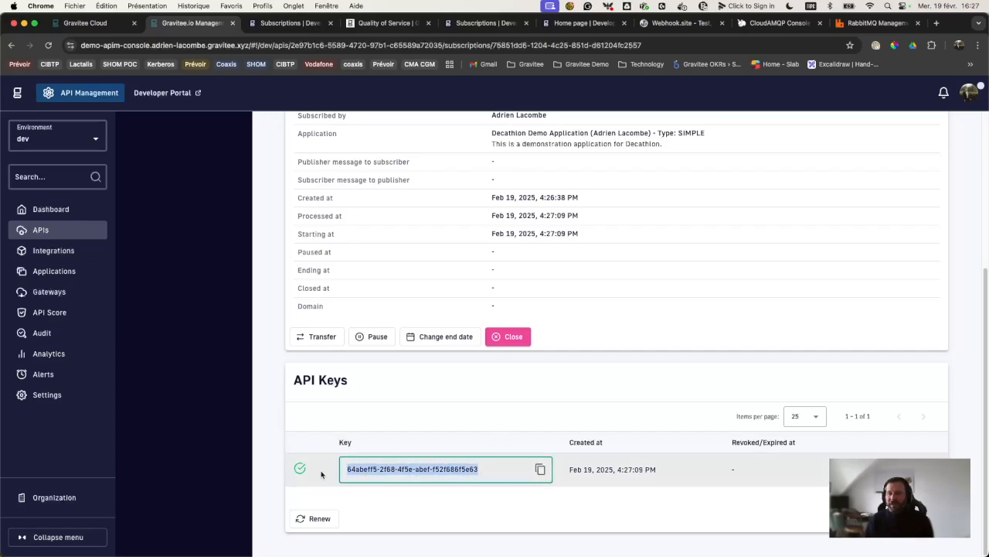
click(271, 27)
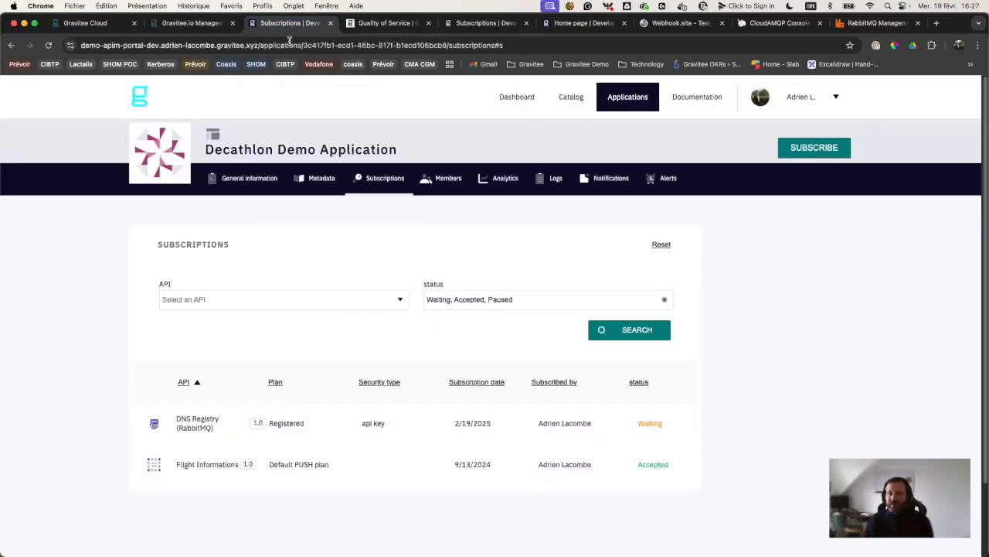
click(623, 333)
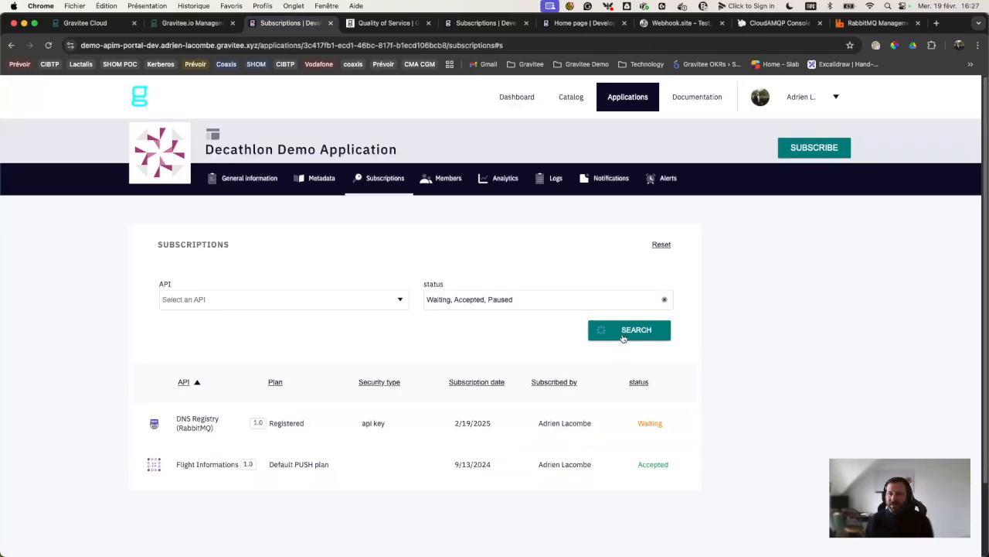
click(479, 426)
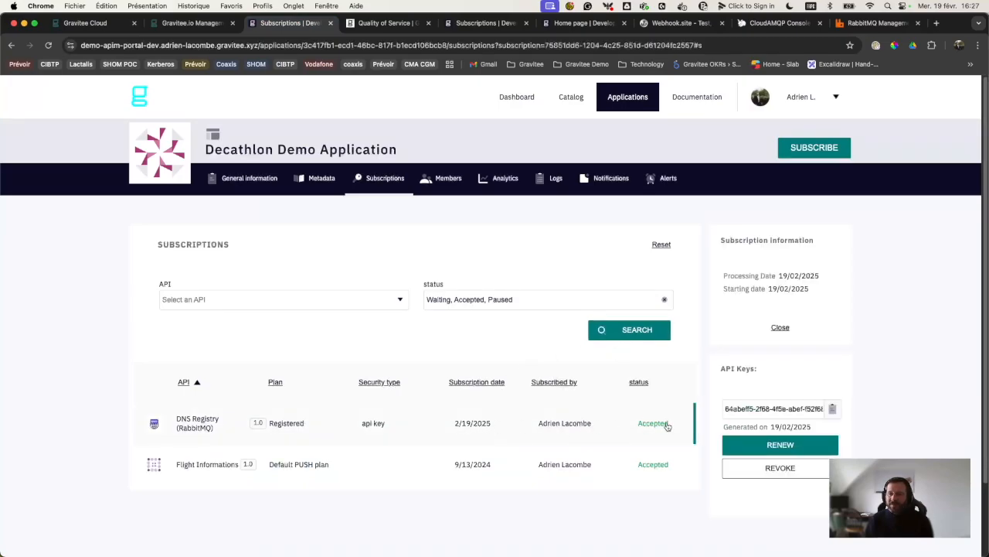
click(832, 408)
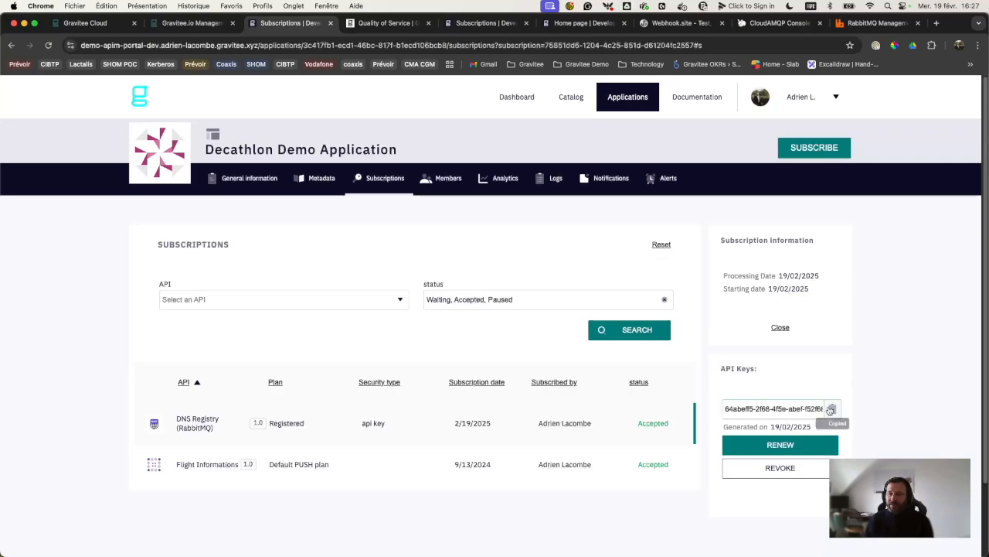
key(ctrl+Right)
key(ctrl+Right)
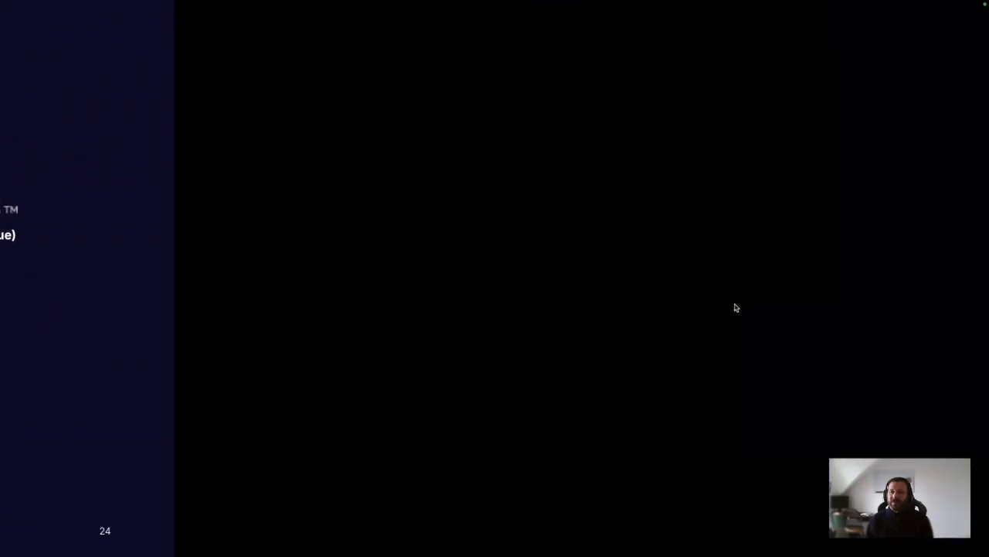
Step: Enable the X-Gravitee-Api-Key header with the pasted new key and resend, getting 202 Accepted
key(ctrl+Right)
click(309, 107)
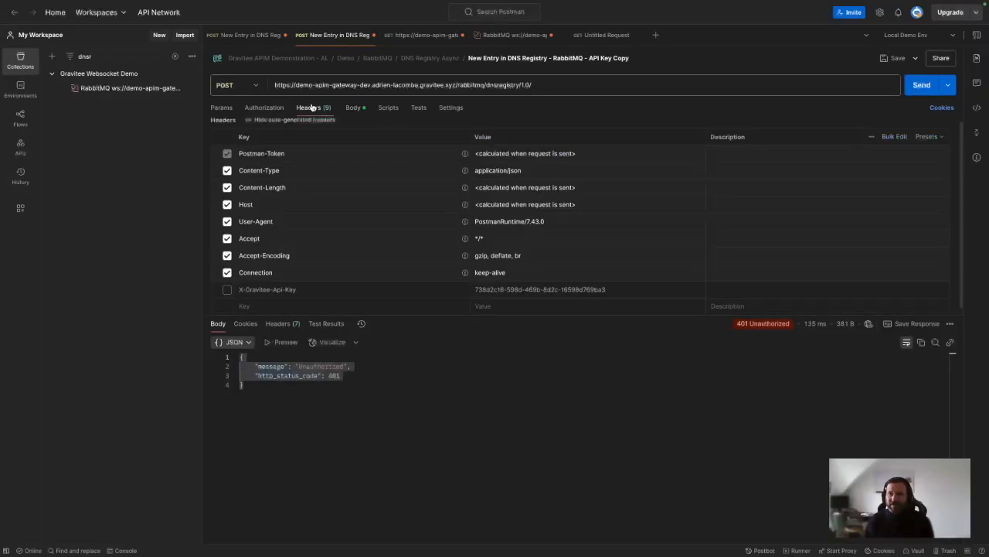
click(228, 290)
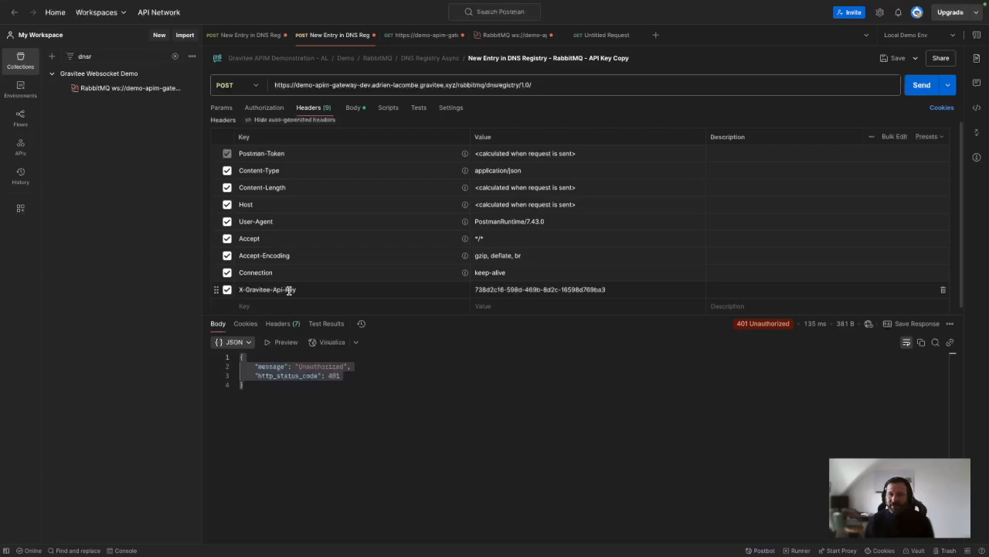
triple_click(536, 289)
key(ctrl+v)
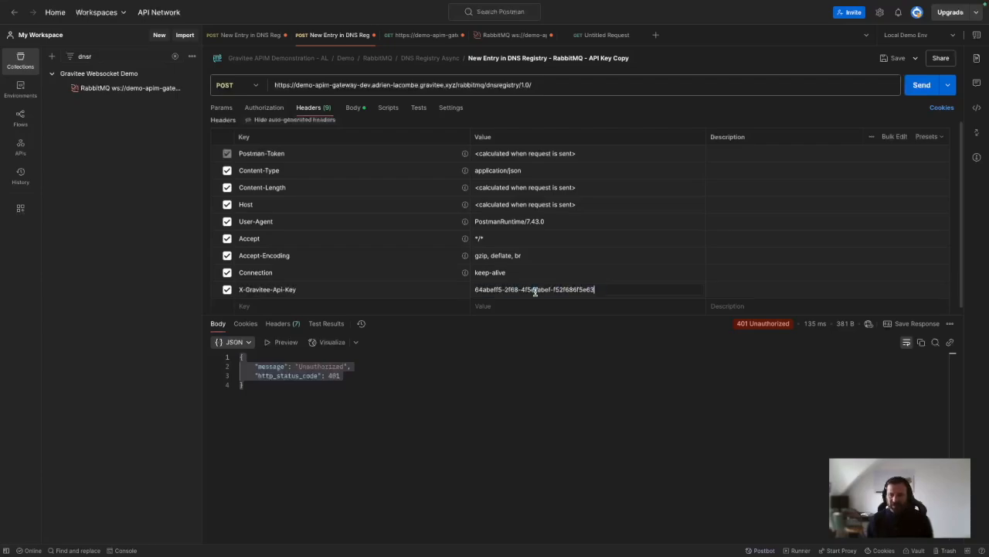
click(917, 85)
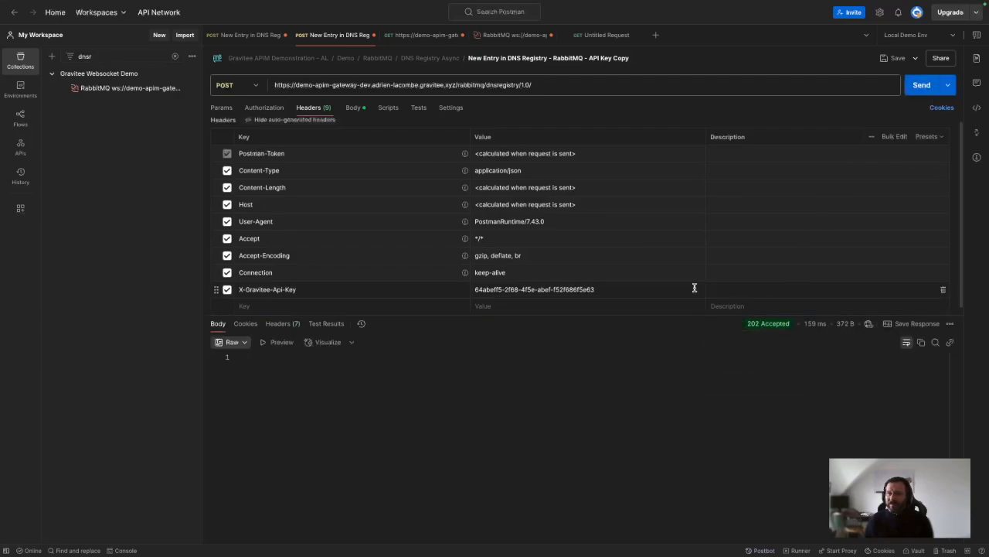
key(ctrl+Left)
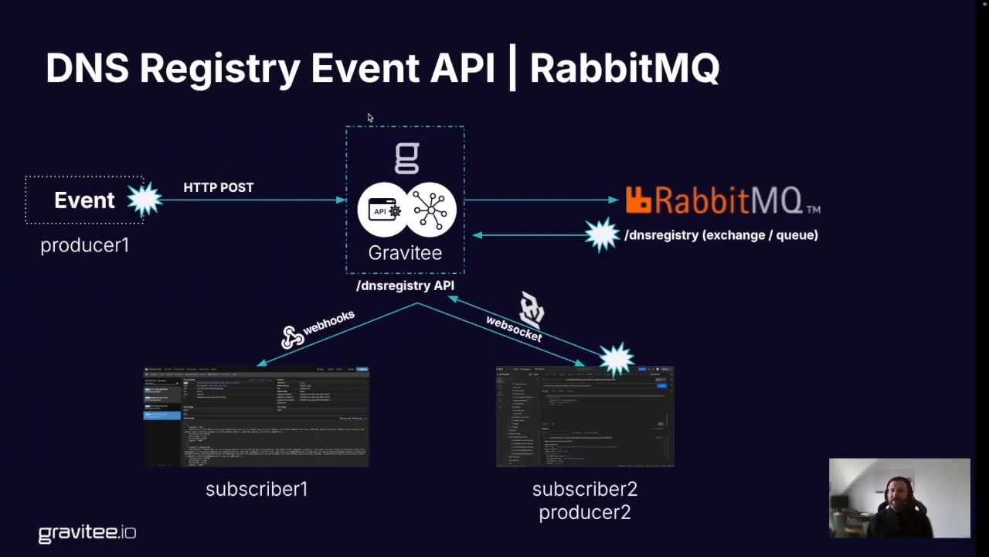
Step: Fetch 5 messages from the dnsregistry queue and inspect the last one, gravitee.com at 10.0.0.3
key(ctrl+Left)
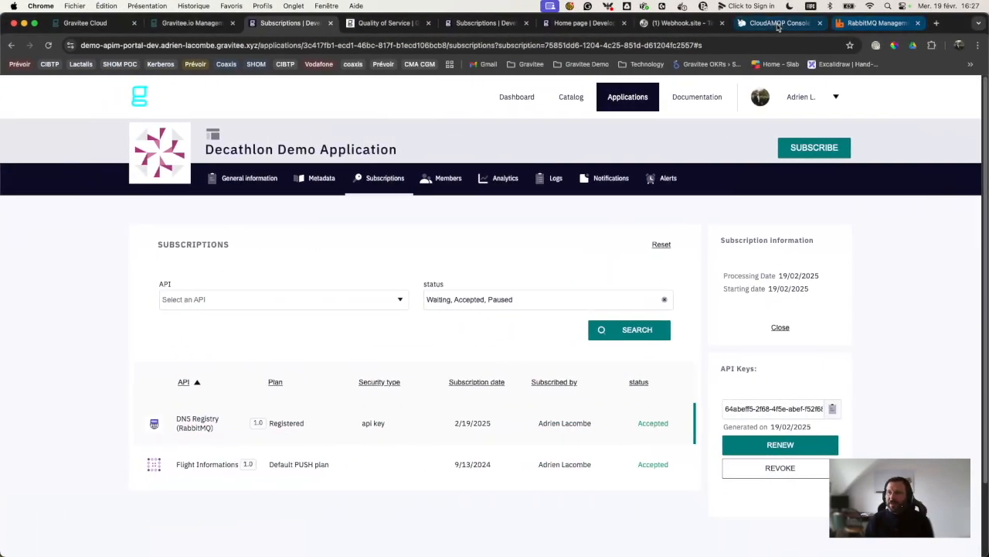
click(769, 23)
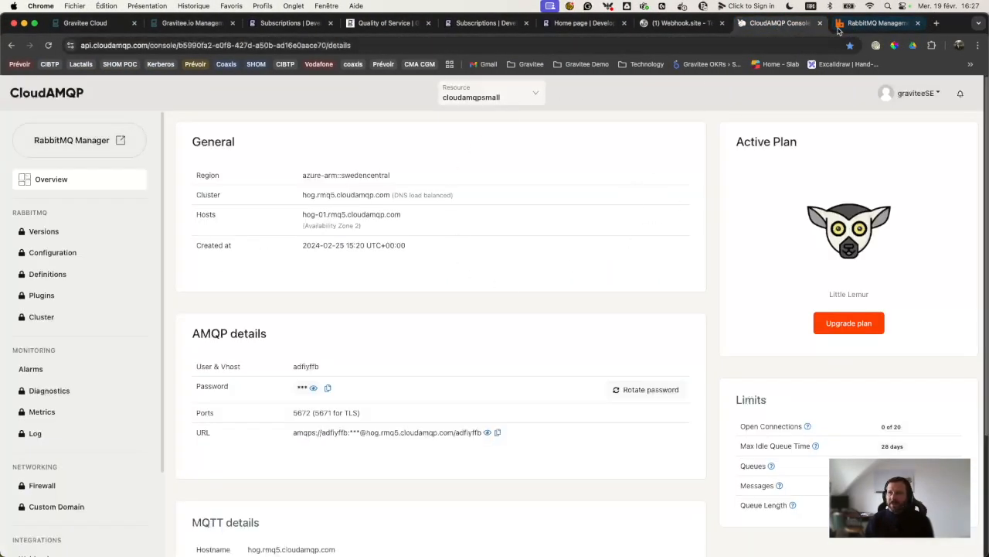
click(875, 22)
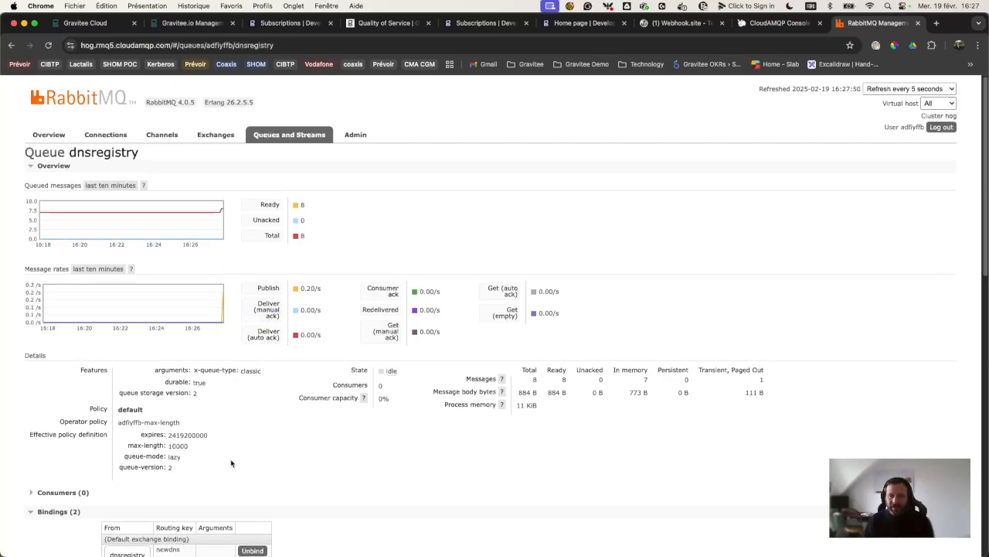
scroll(230, 461, down, 5)
scroll(216, 256, down, 10)
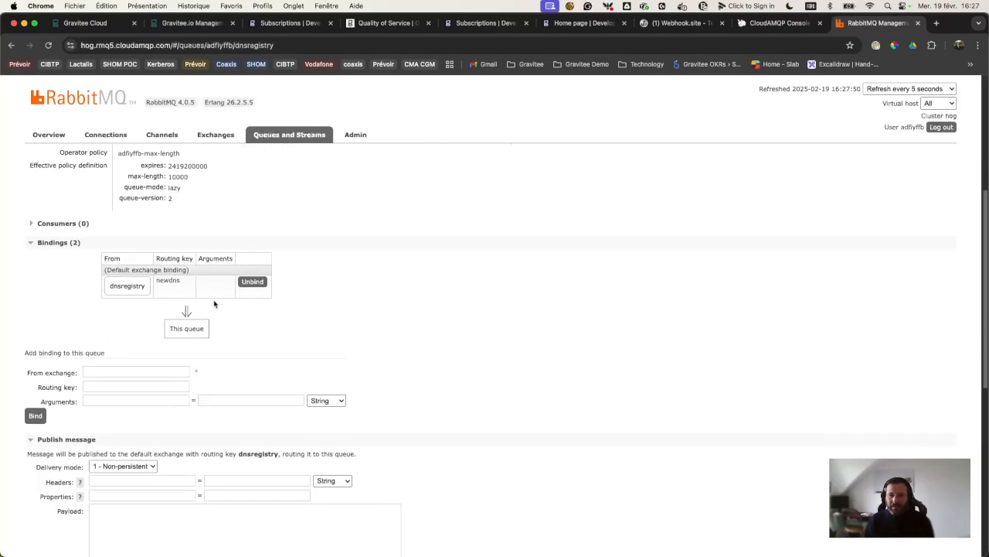
click(94, 329)
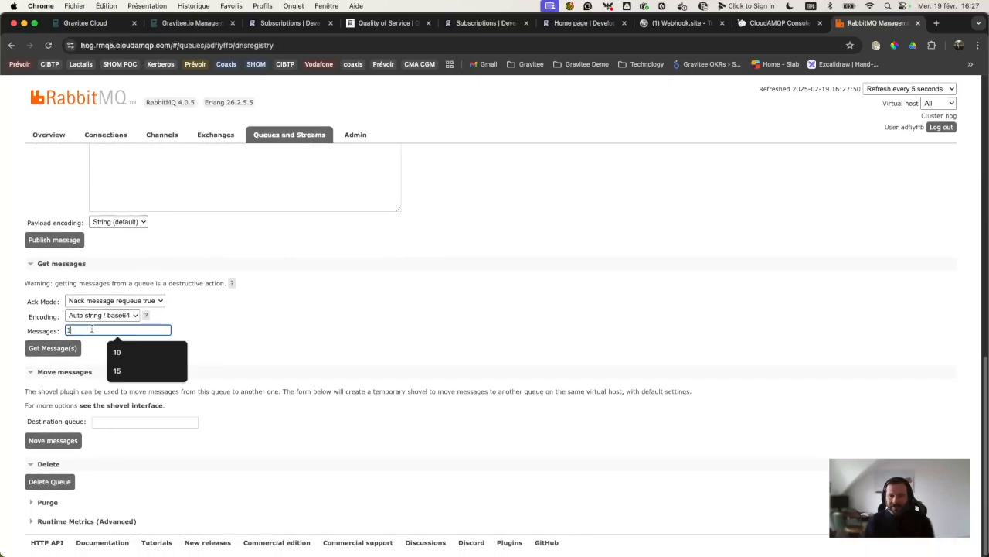
text(5)
click(53, 348)
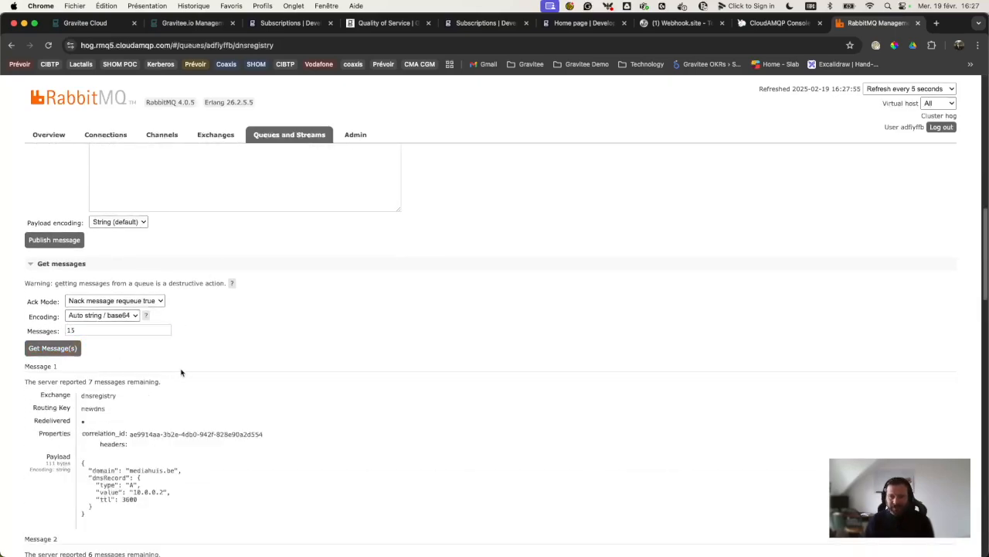
scroll(178, 418, down, 15)
scroll(177, 419, down, 5)
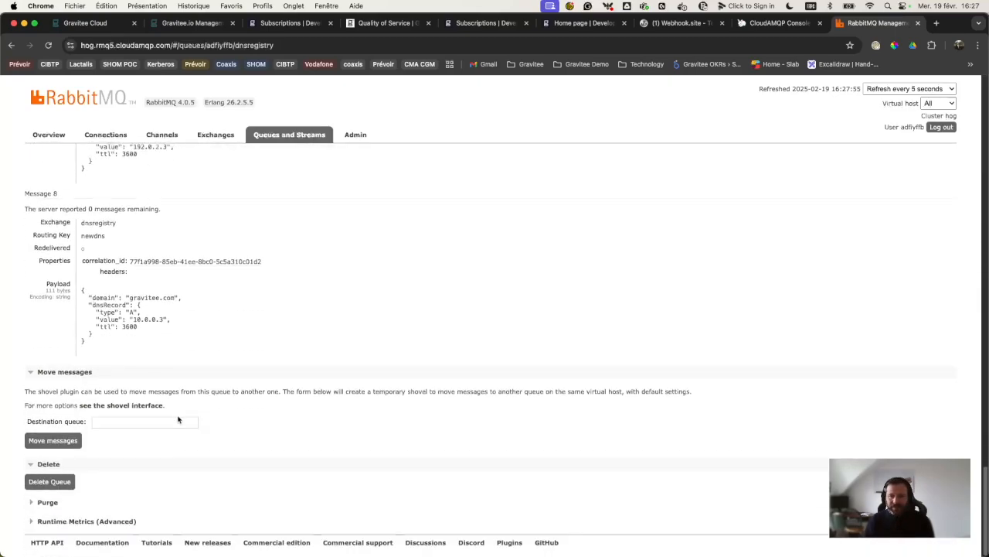
drag(130, 299, 131, 320)
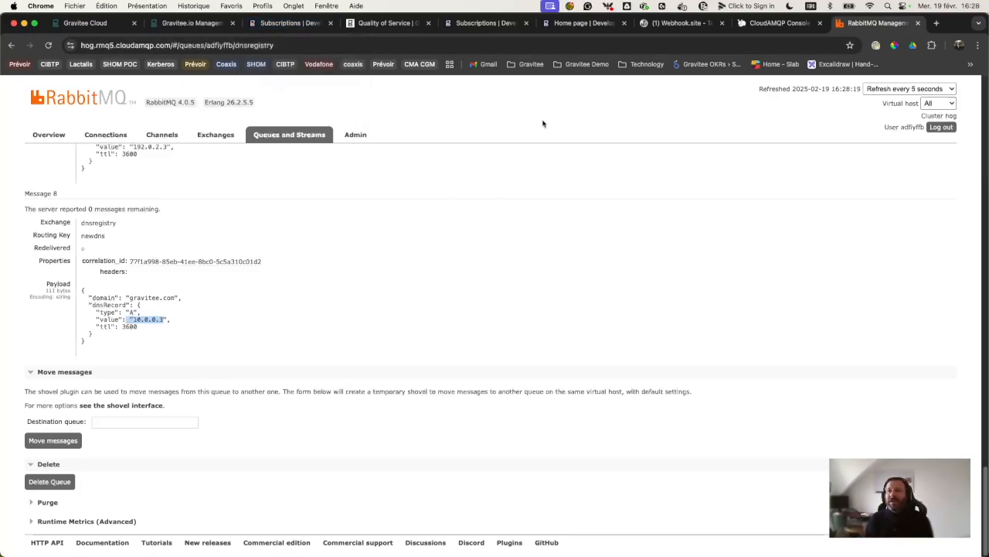
Step: Search the portal catalog for 'dns' and open the DNS Registry (RabbitMQ) API page
click(283, 23)
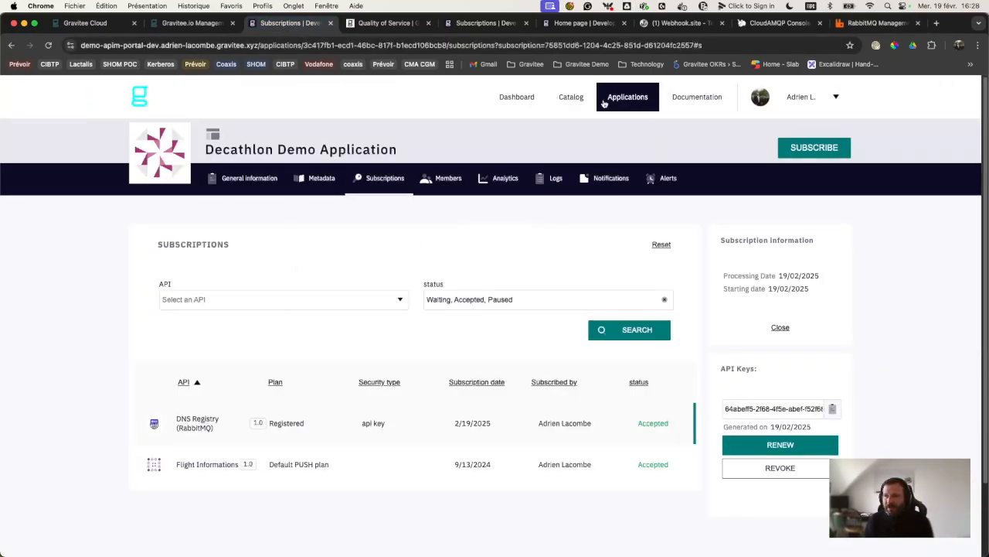
click(517, 97)
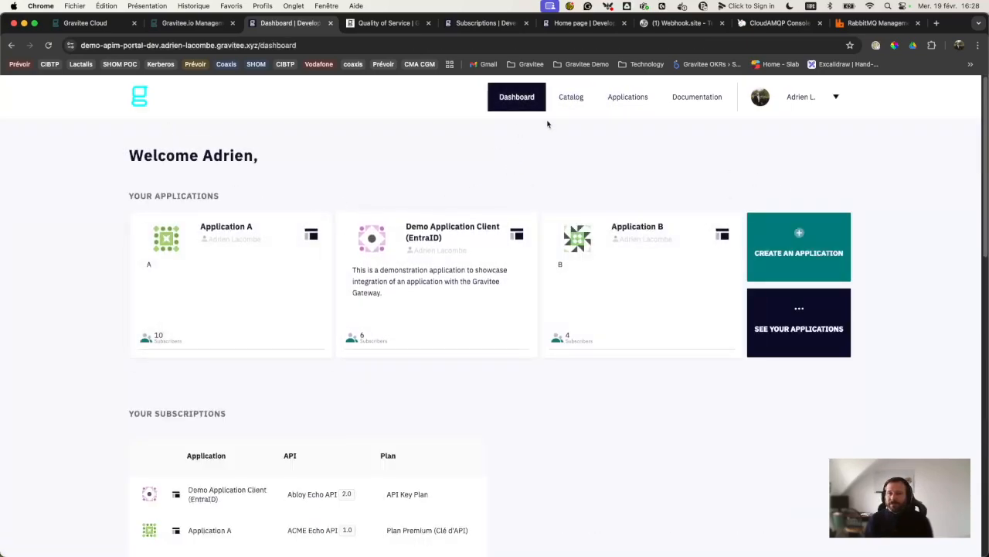
click(571, 96)
click(747, 142)
text(dns)
click(705, 176)
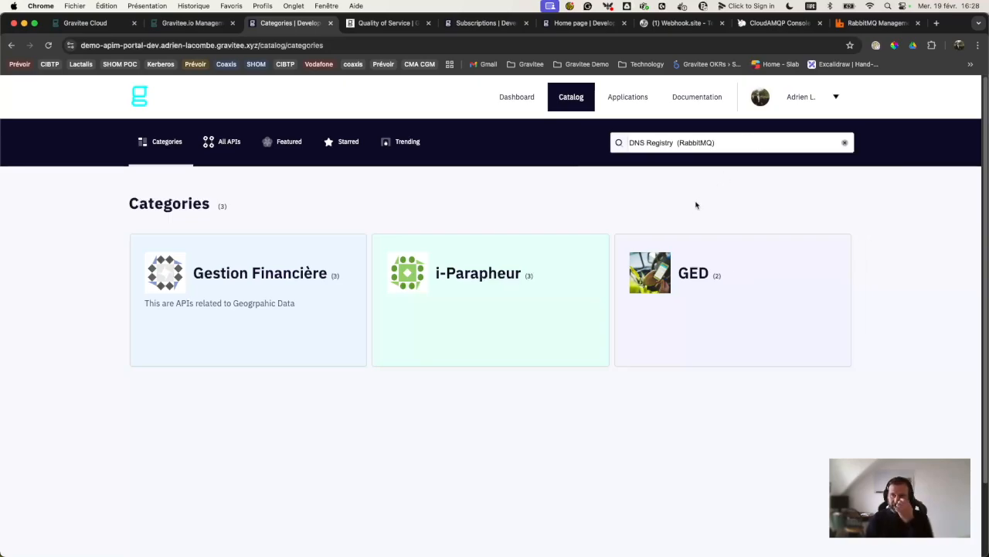
scroll(685, 376, down, 5)
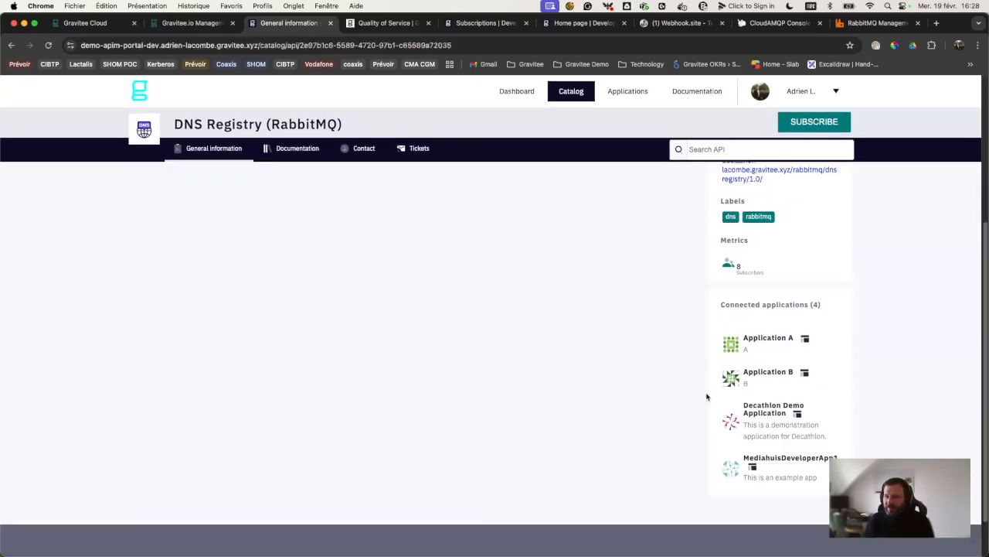
Step: Filter Application A's subscriptions to the DNS Registry (RabbitMQ) API
click(768, 338)
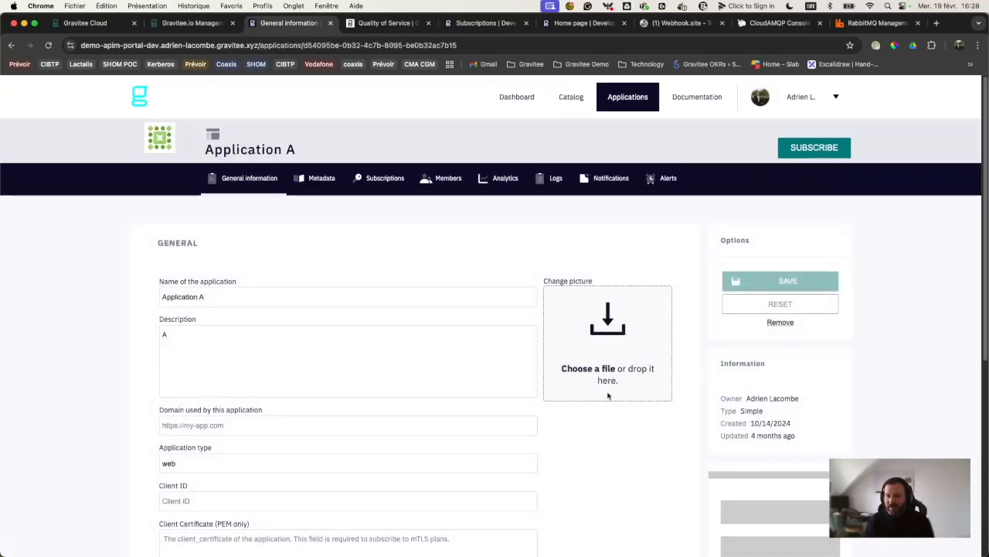
click(394, 179)
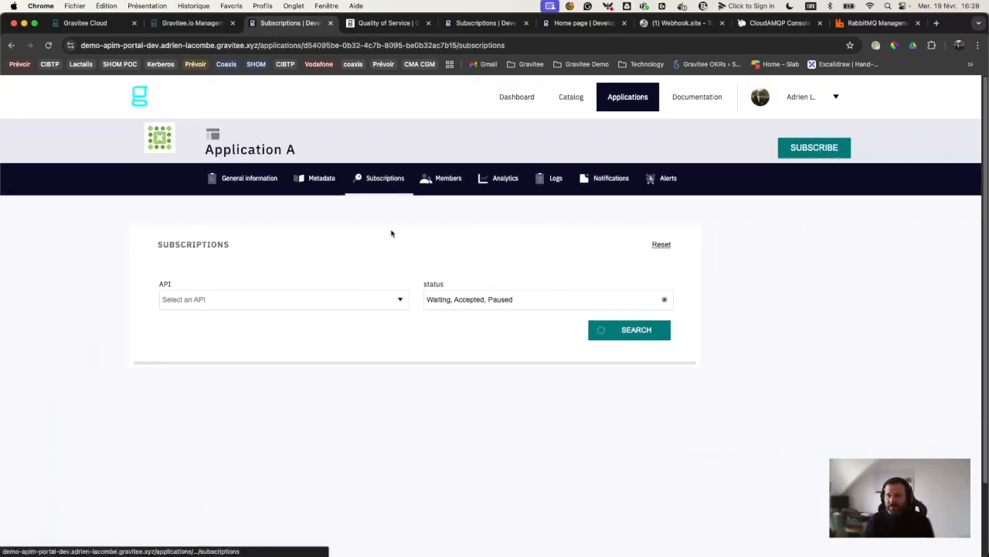
click(276, 301)
click(262, 318)
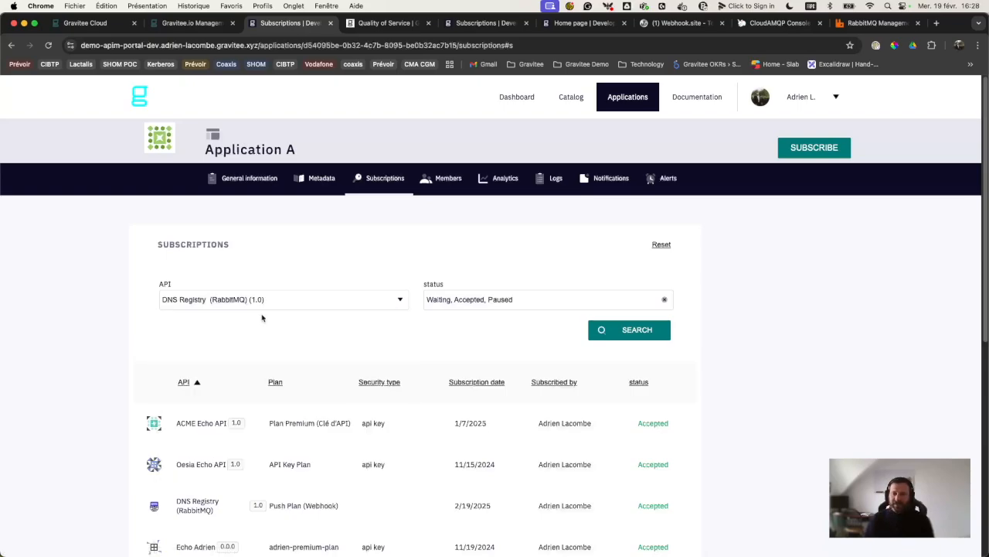
click(651, 337)
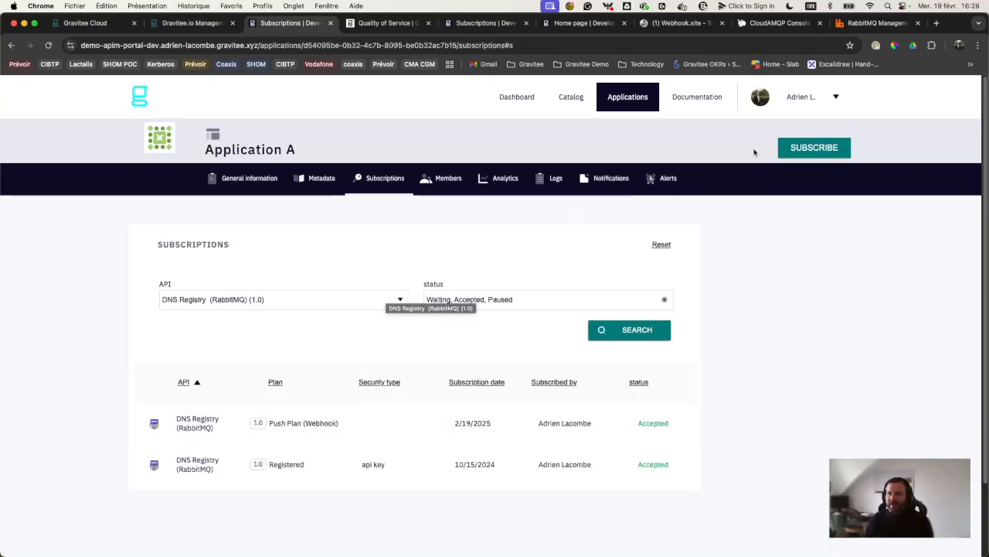
Step: Begin subscribing to DNS Registry (RabbitMQ) on Push Plan (Webhook) using the Webhook entrypoint
click(570, 97)
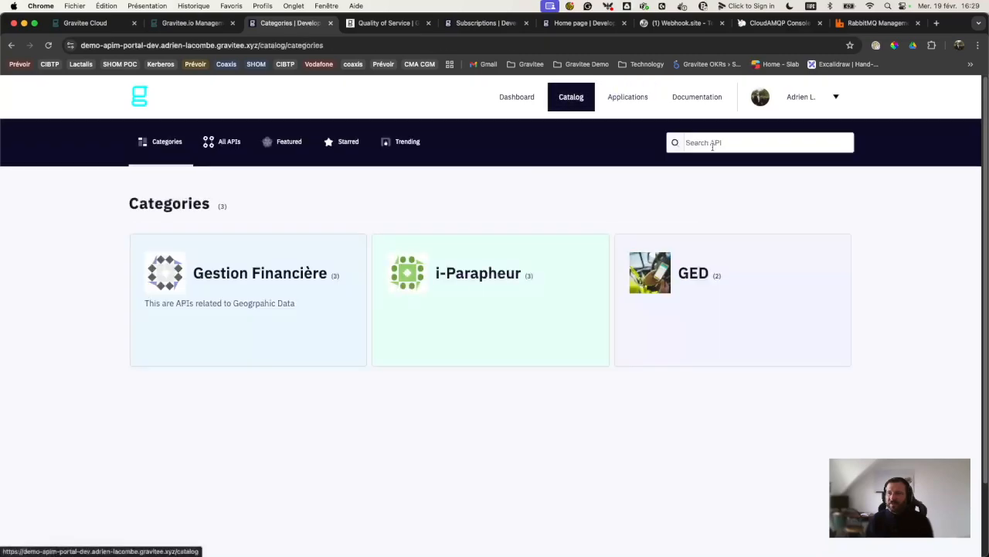
text(dns)
click(650, 163)
click(821, 142)
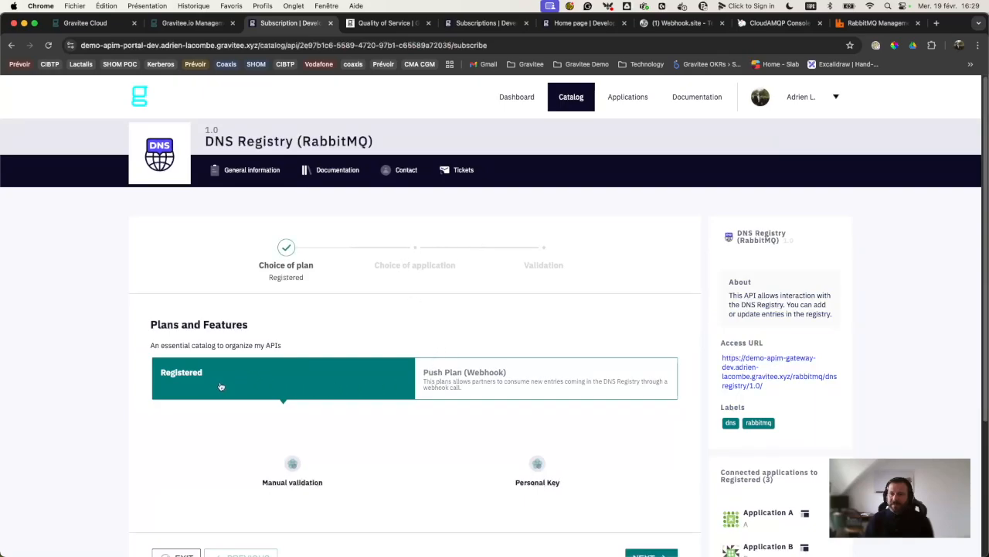
click(483, 375)
scroll(479, 329, down, 3)
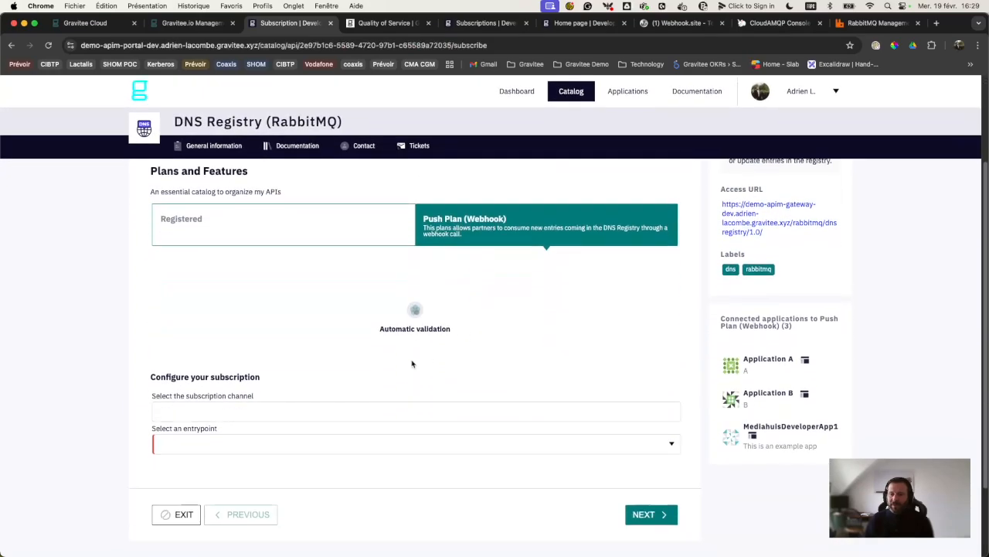
click(350, 446)
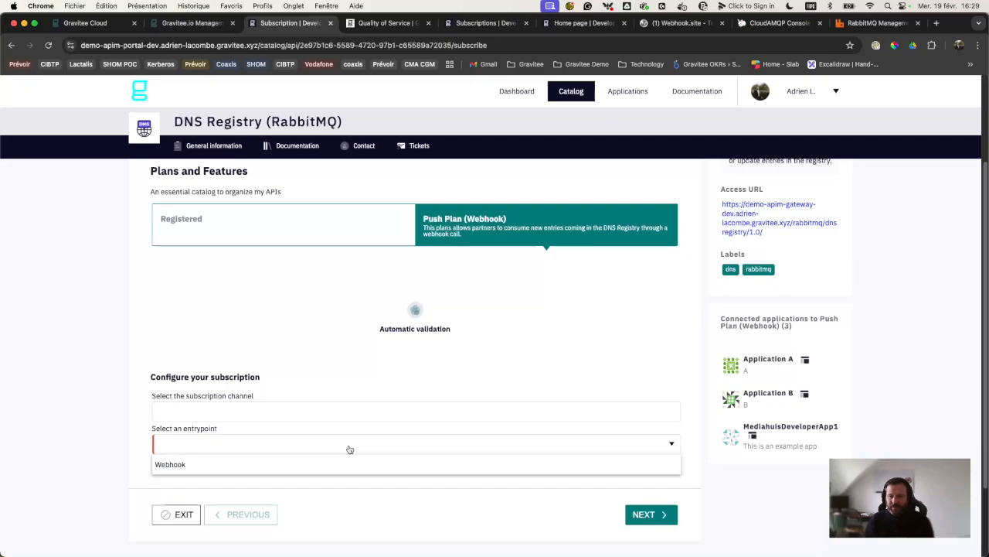
click(187, 467)
scroll(284, 454, down, 2)
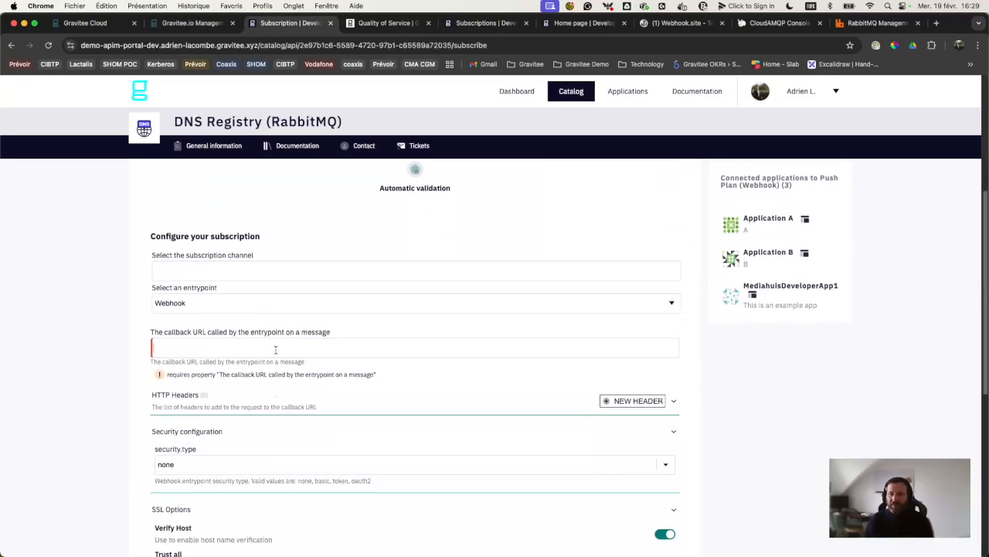
click(664, 25)
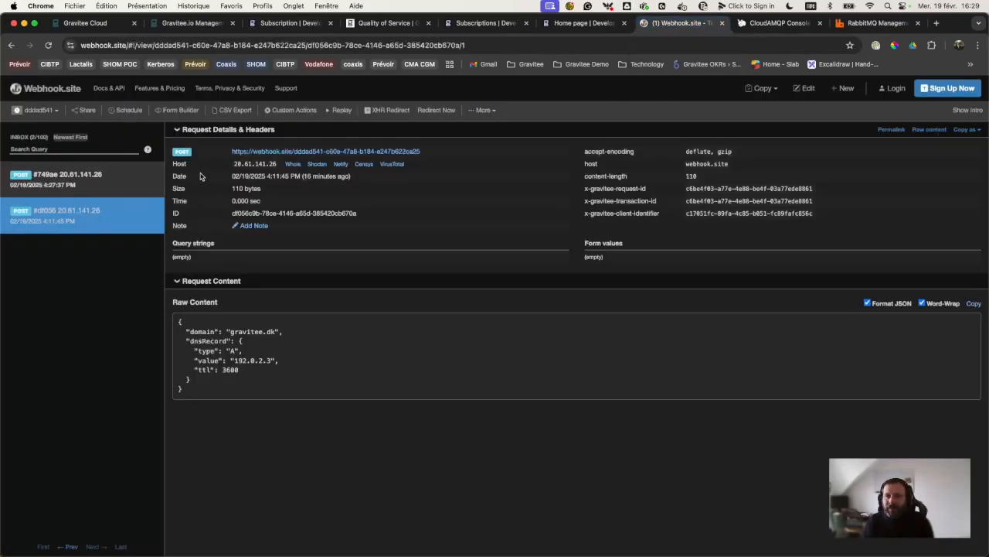
Step: Create a new Webhook.site URL, copy it, and return to the developer portal
click(842, 88)
click(624, 317)
click(306, 156)
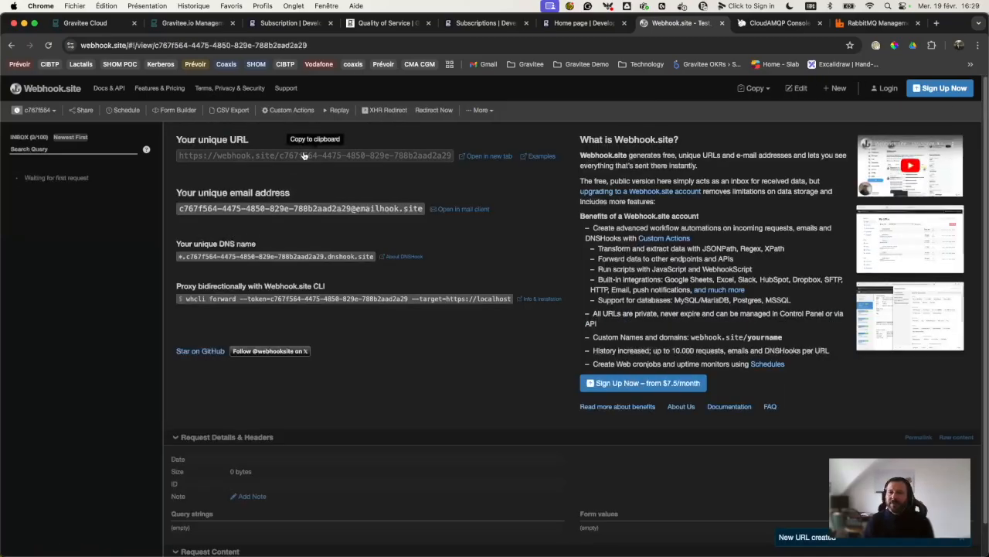
click(580, 22)
click(473, 22)
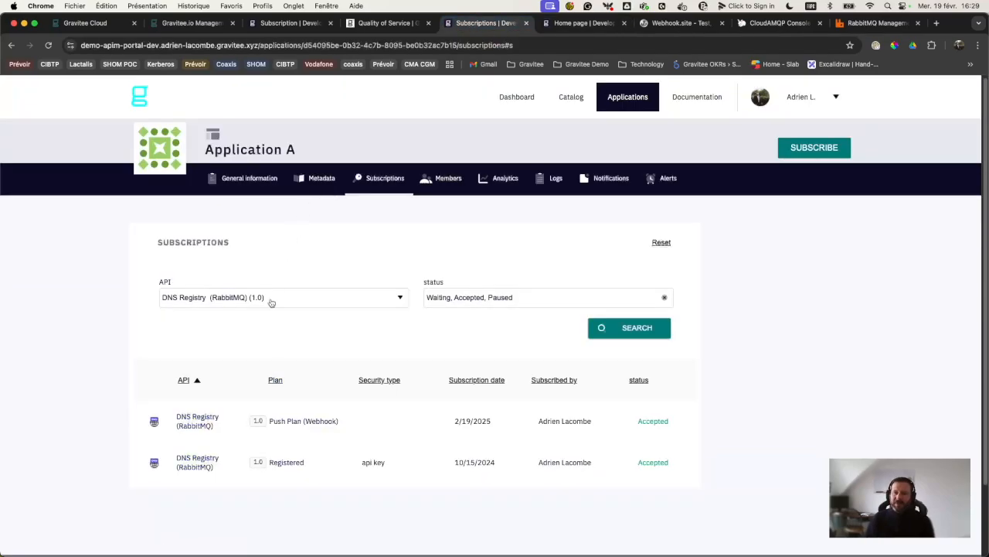
Step: Paste the new Webhook.site URL as the subscription's callback URL and continue
click(290, 22)
key(super+v)
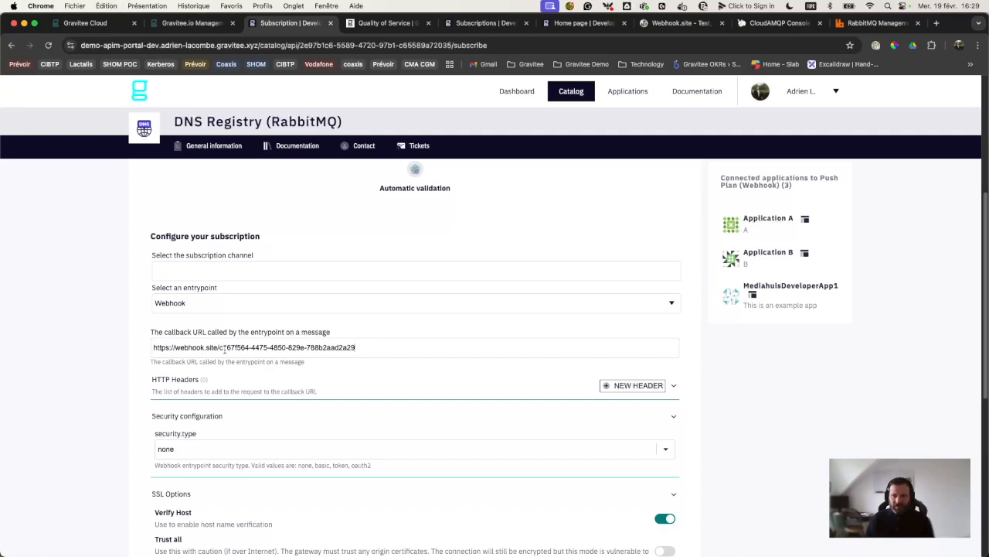
scroll(344, 354, down, 2)
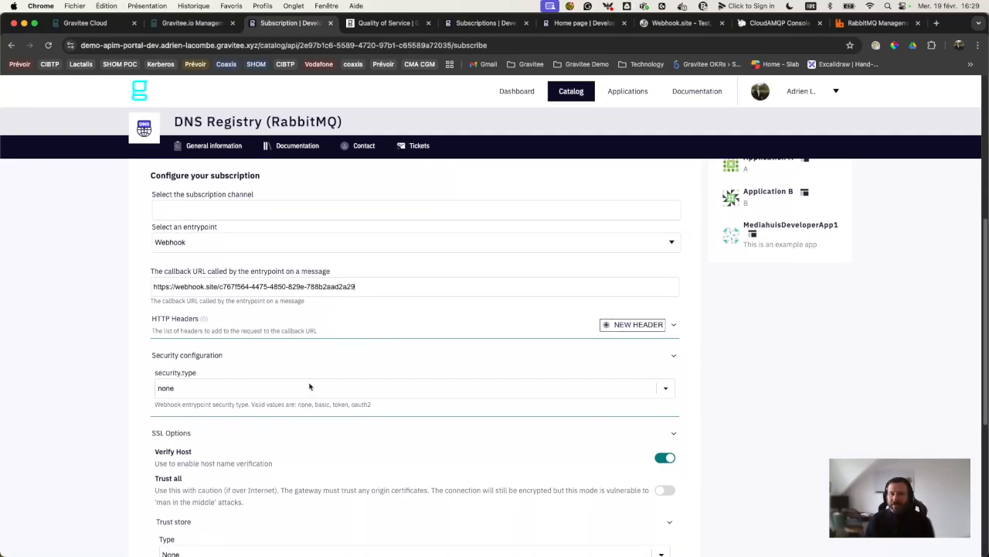
scroll(309, 388, down, 5)
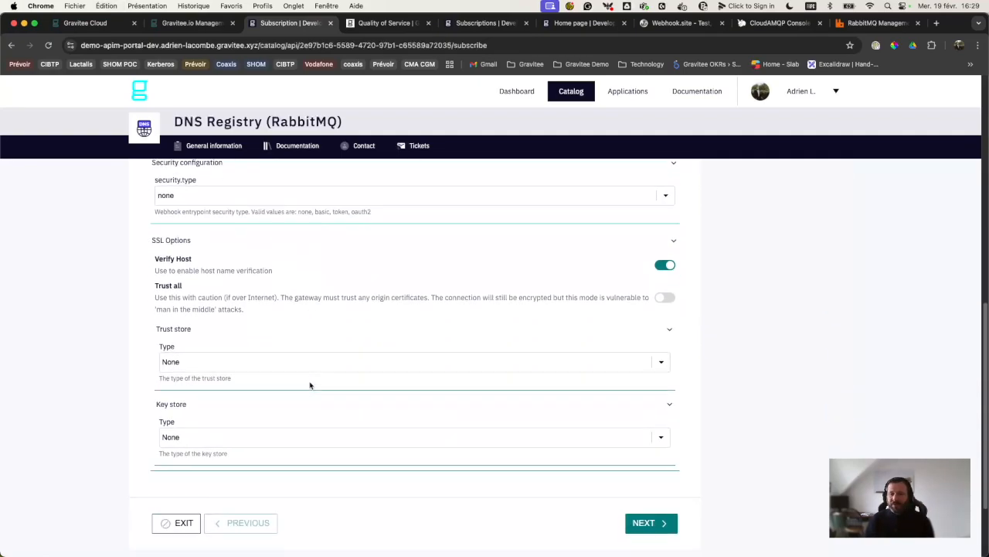
click(637, 464)
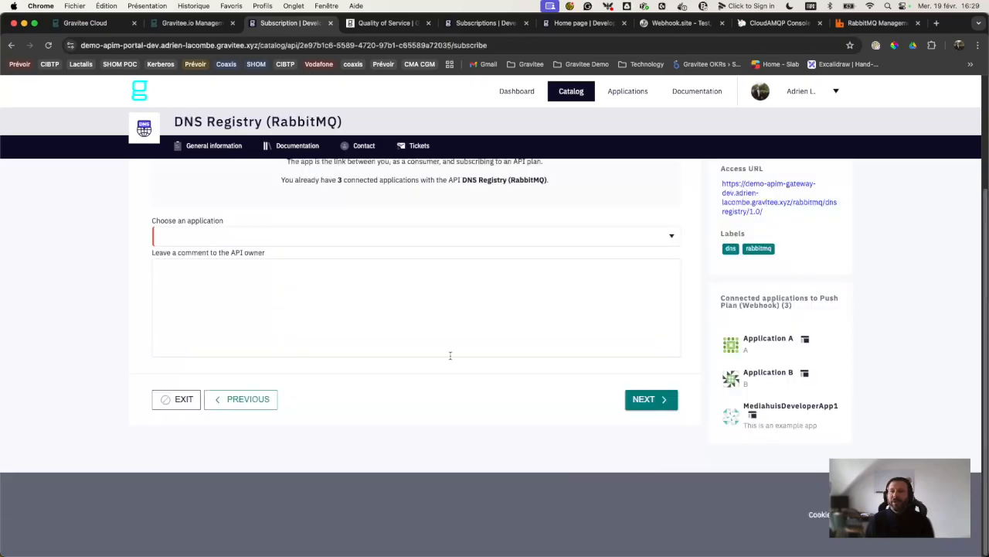
Step: Choose Partner 1 Application as the subscriber and validate the subscription request
click(304, 238)
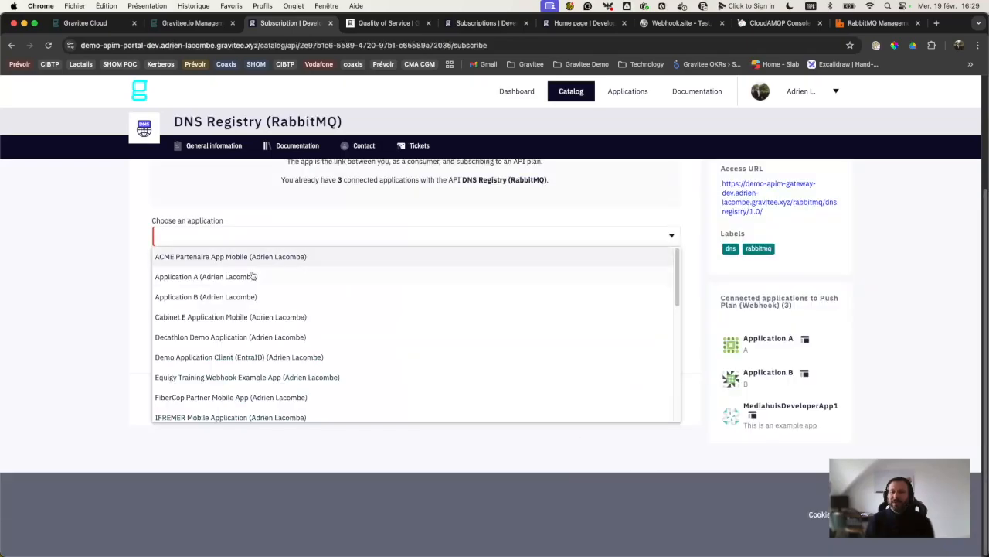
click(248, 338)
click(371, 238)
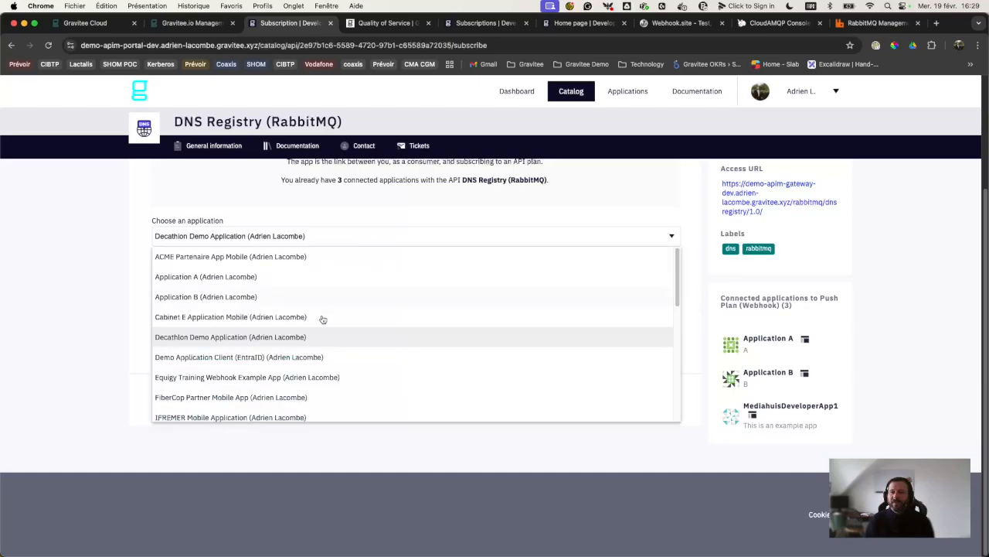
scroll(255, 371, down, 3)
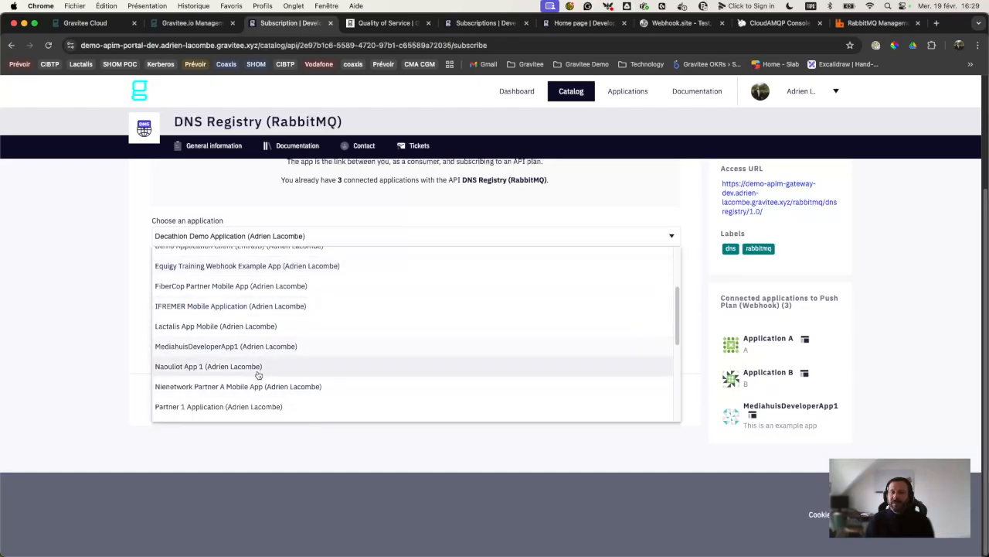
scroll(276, 380, down, 1)
click(271, 390)
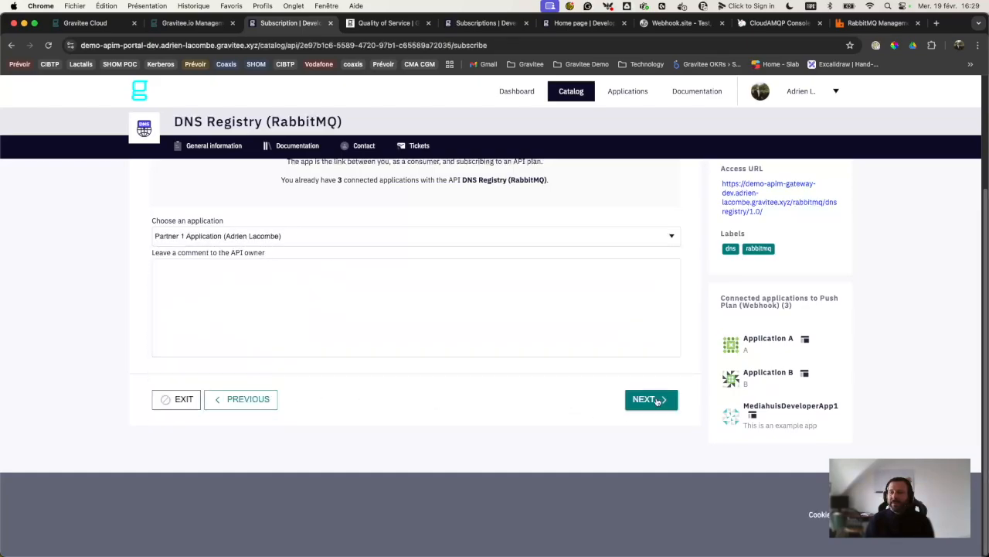
click(656, 399)
click(661, 256)
click(632, 176)
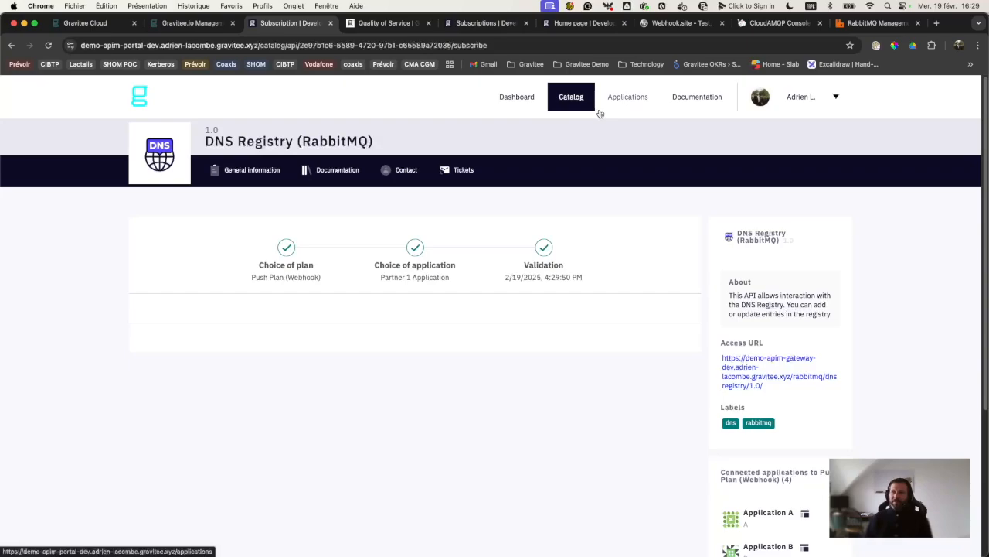
click(674, 23)
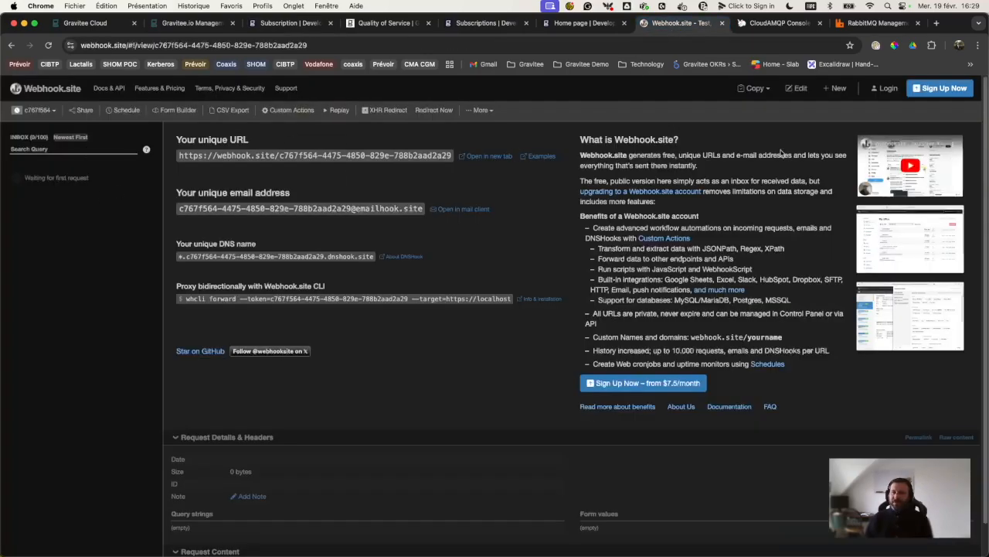
Step: Change the JSON body's domain to graviteesource.com and value to 10.0.0.10, then send it
key(super+Tab)
key(Right)
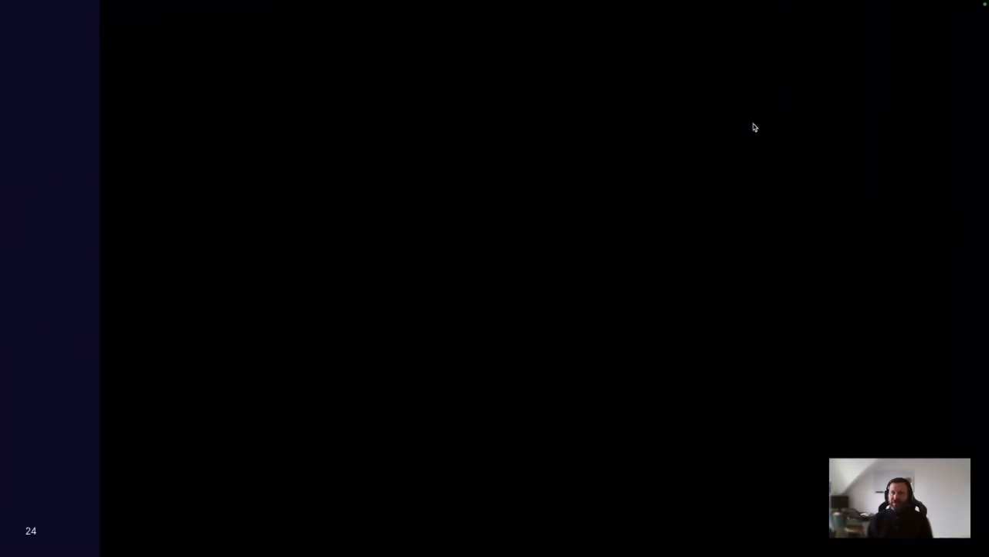
key(super+Tab)
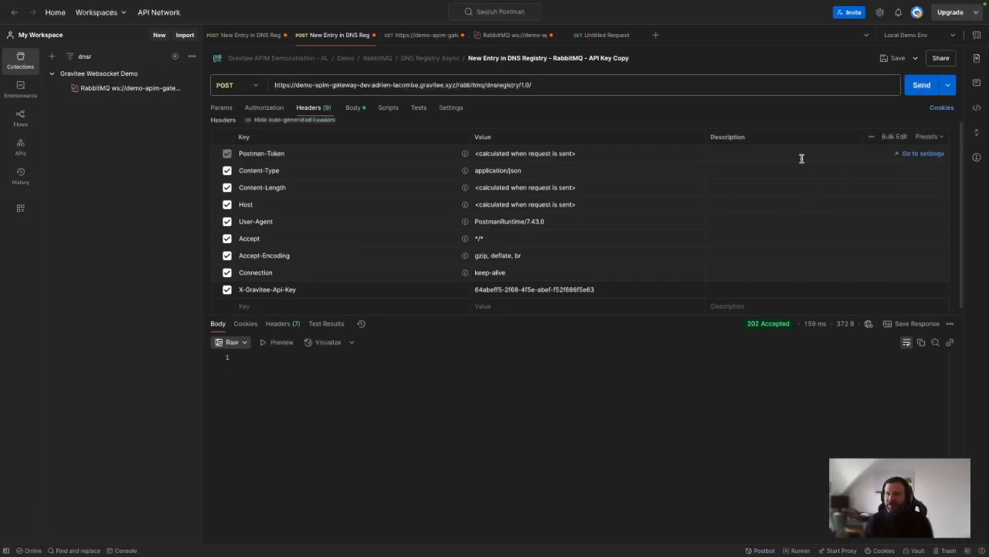
click(352, 108)
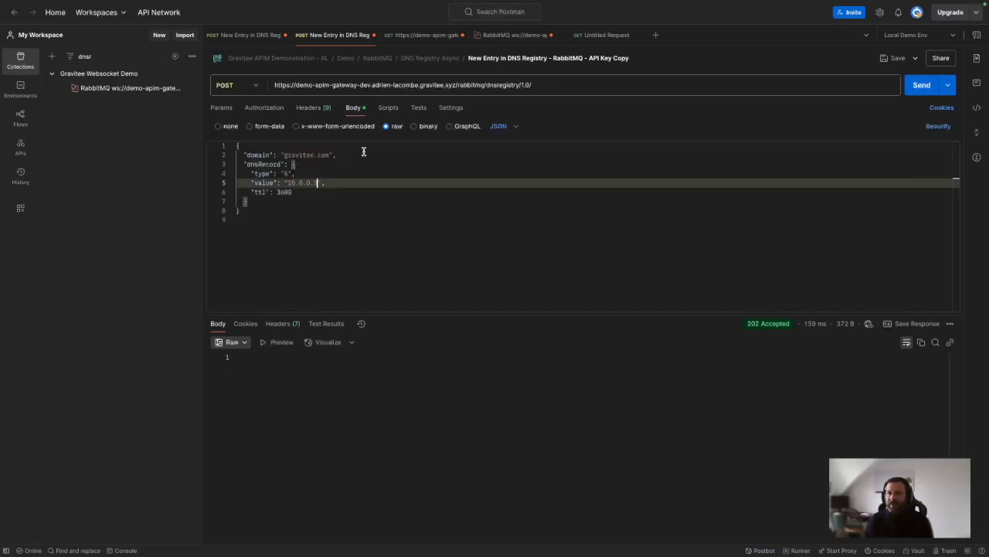
double_click(325, 155)
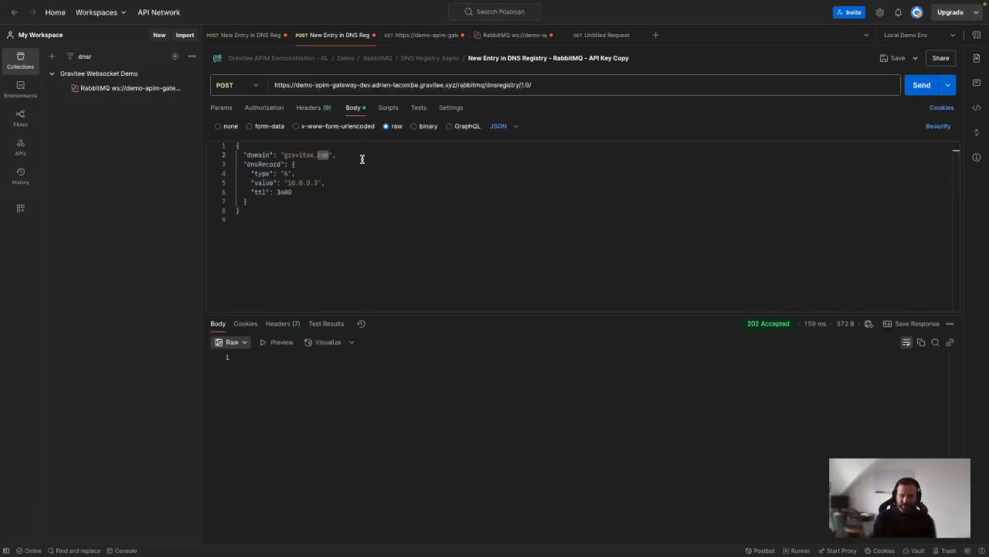
text(io)
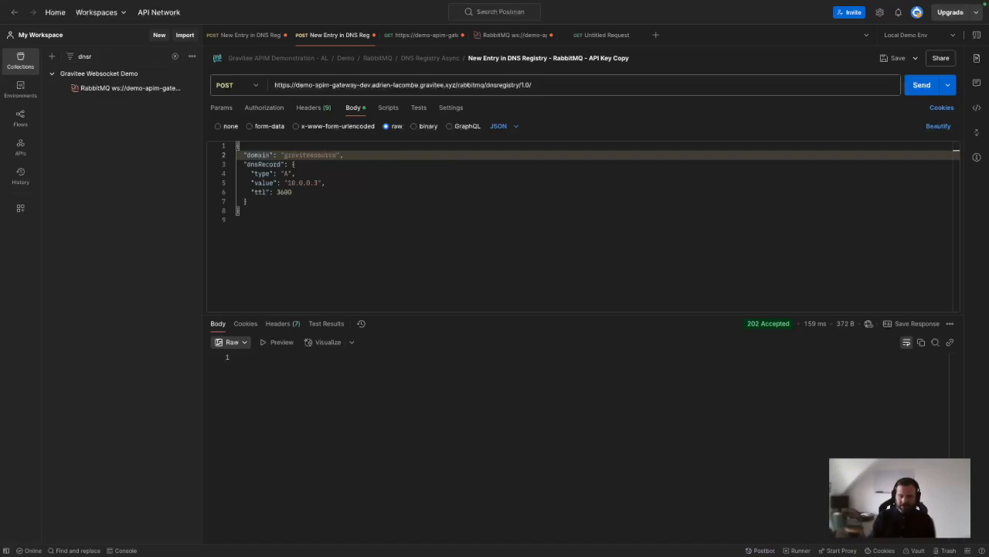
text(m)
click(317, 182)
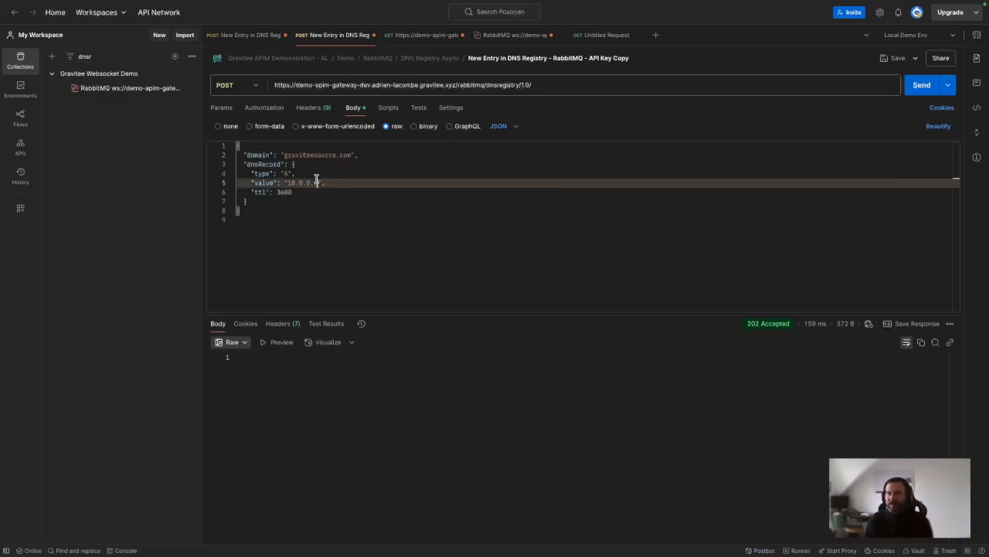
key(BackSpace)
text(10)
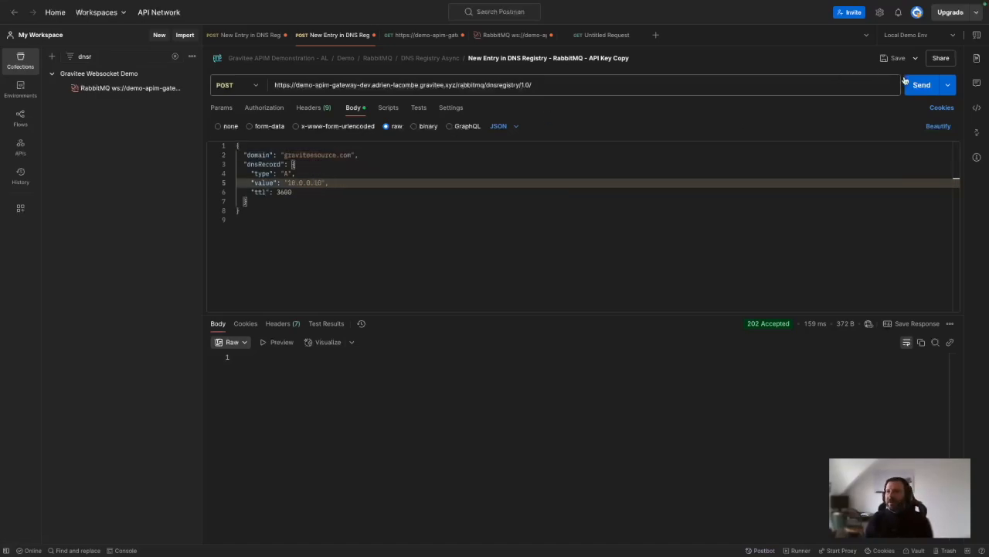
click(912, 85)
key(ctrl+Left)
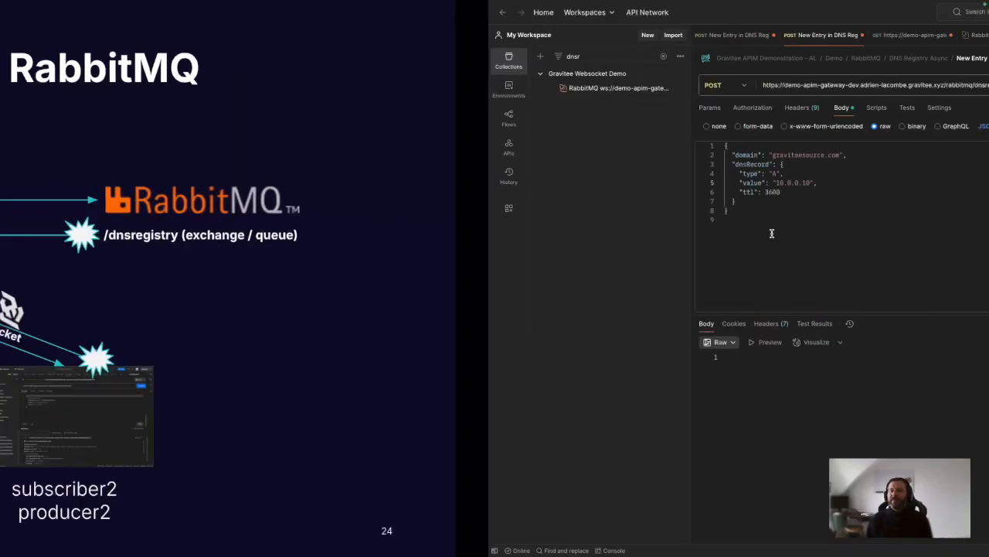
Step: Inspect the received Webhook.site POST carrying graviteesource.com, 10.0.0.10, TTL 3600
key(ctrl+Left)
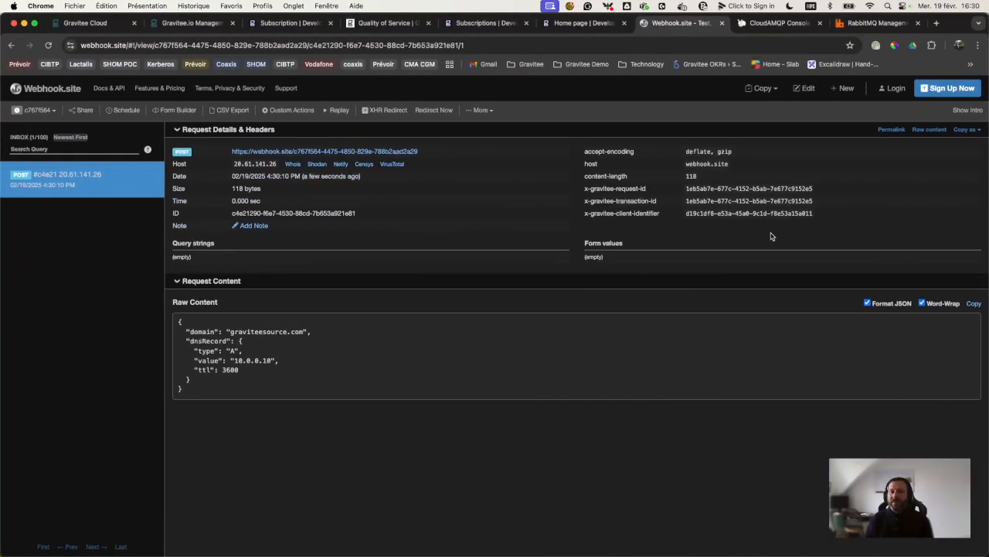
drag(198, 389, 179, 320)
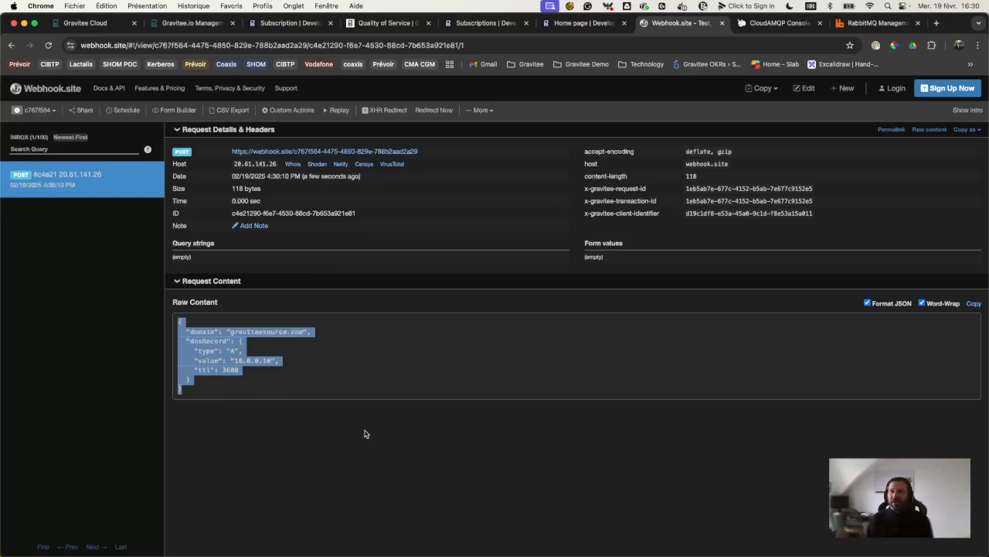
key(ctrl+Right)
key(ctrl+Right)
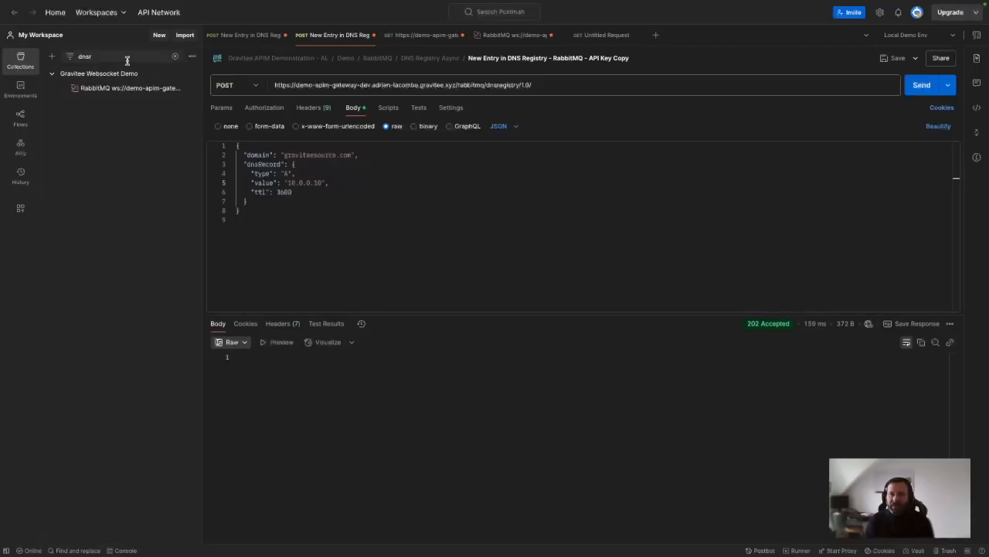
Step: Open the Rabbit MQ - Websocket request filtered by 'dns' and expand its earlier received messages
click(122, 56)
key(BackSpace)
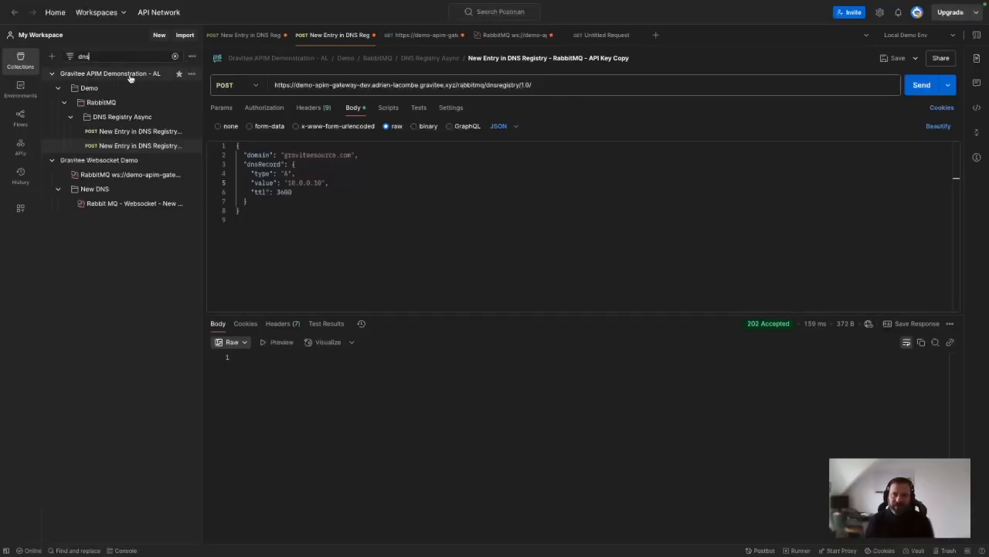
click(121, 204)
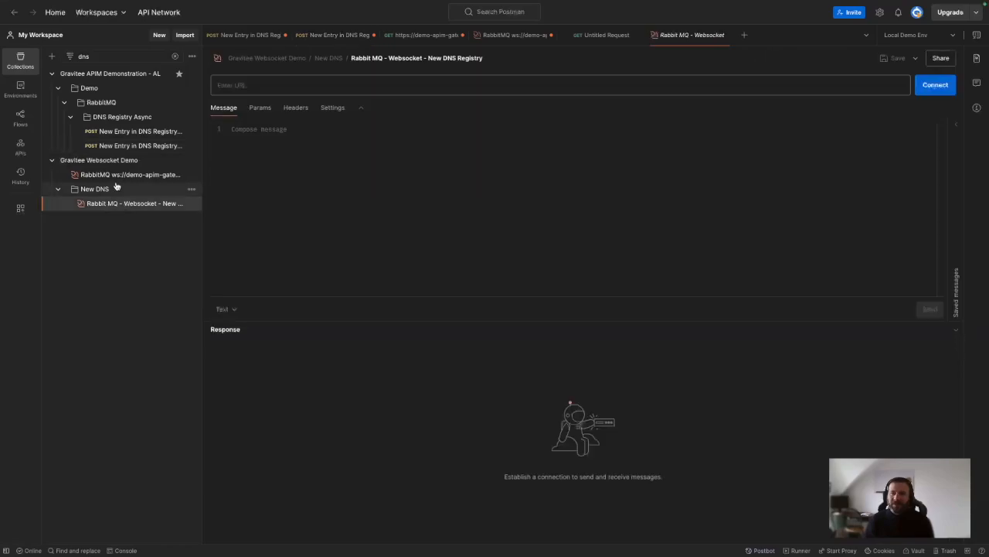
click(112, 174)
mouse_move(217, 86)
mouse_down()
mouse_move(309, 97)
mouse_move(466, 91)
mouse_move(224, 90)
mouse_up()
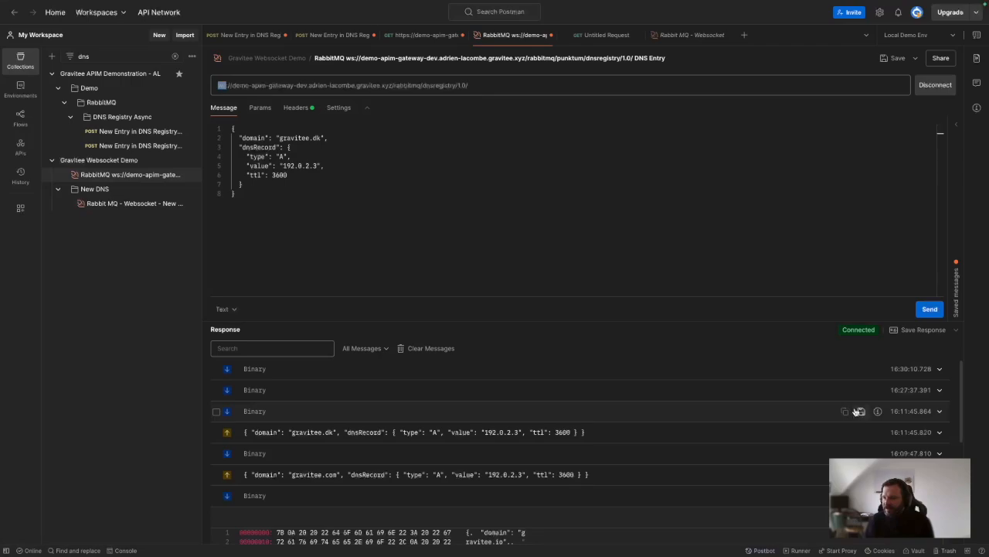
click(314, 397)
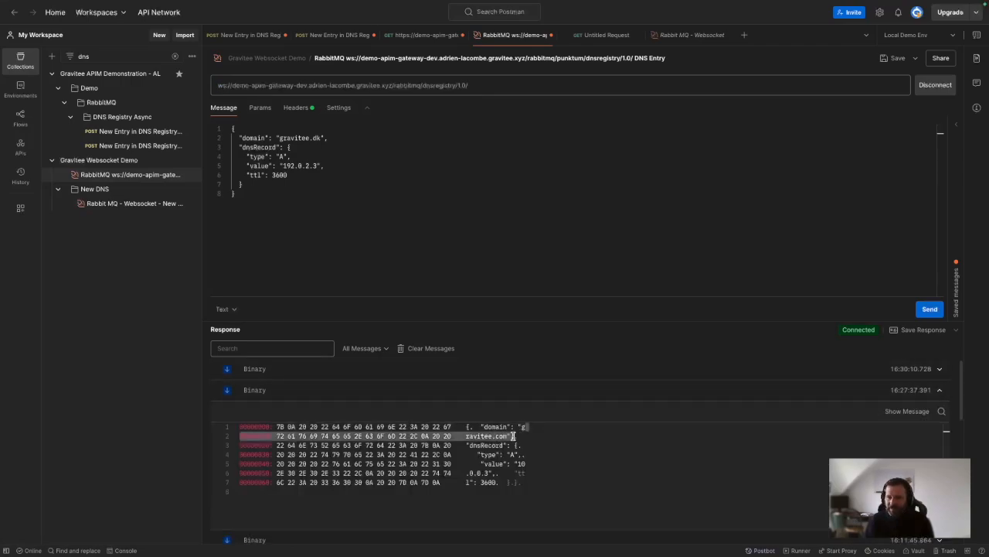
click(328, 375)
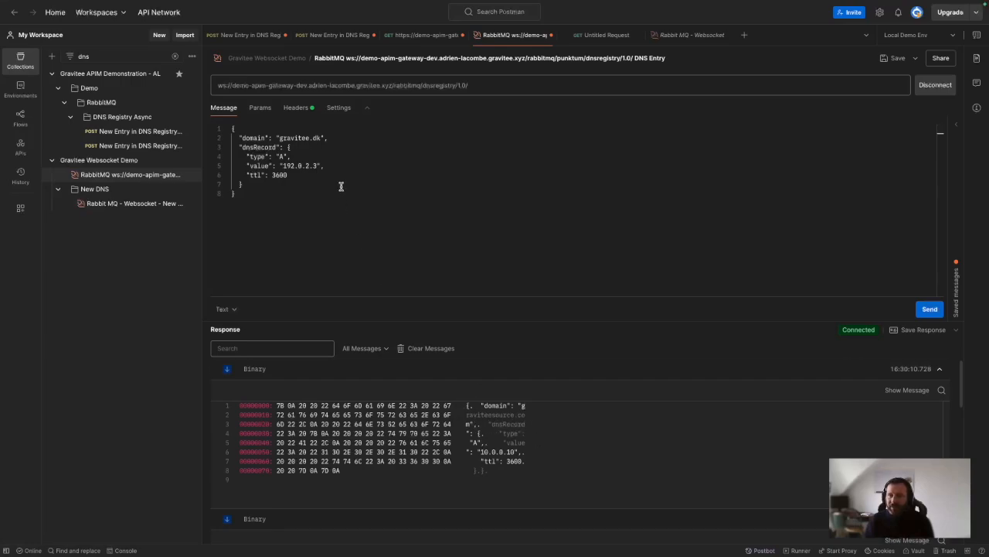
Step: Publish the gravitee.dk entry with value 192.0.2.10 and expand the newest echoed message
double_click(316, 137)
click(321, 166)
key(BackSpace)
text(10)
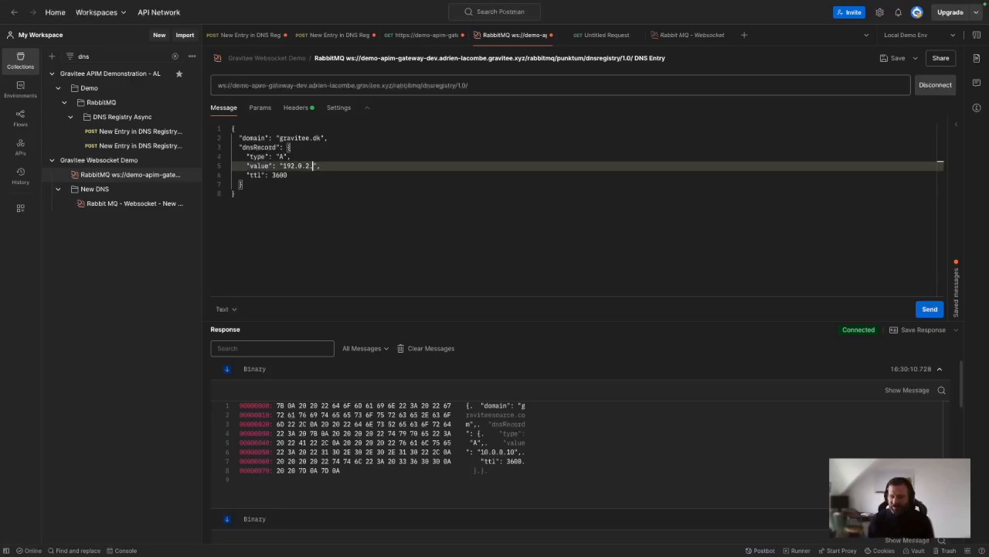
click(930, 310)
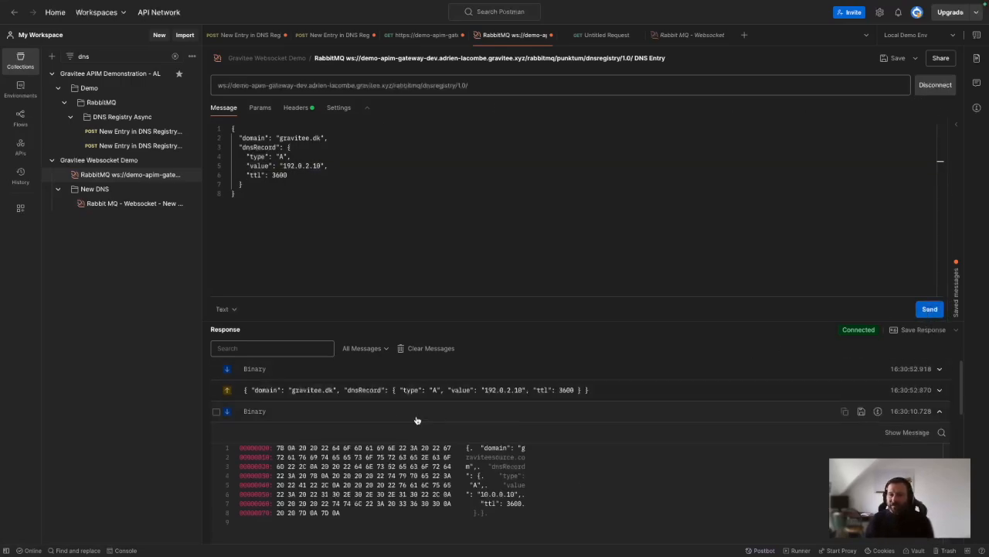
click(255, 370)
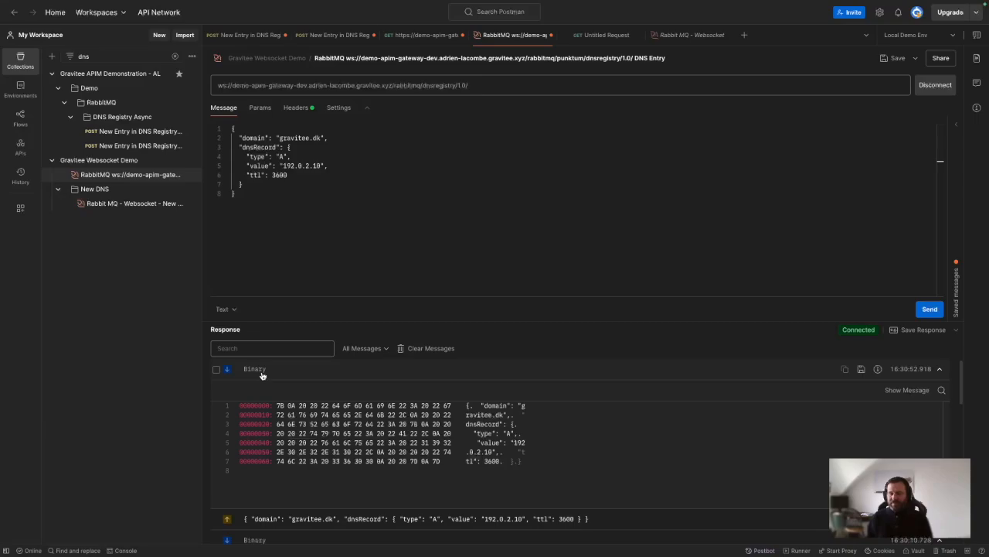
key(ctrl+Left)
key(ctrl+Left)
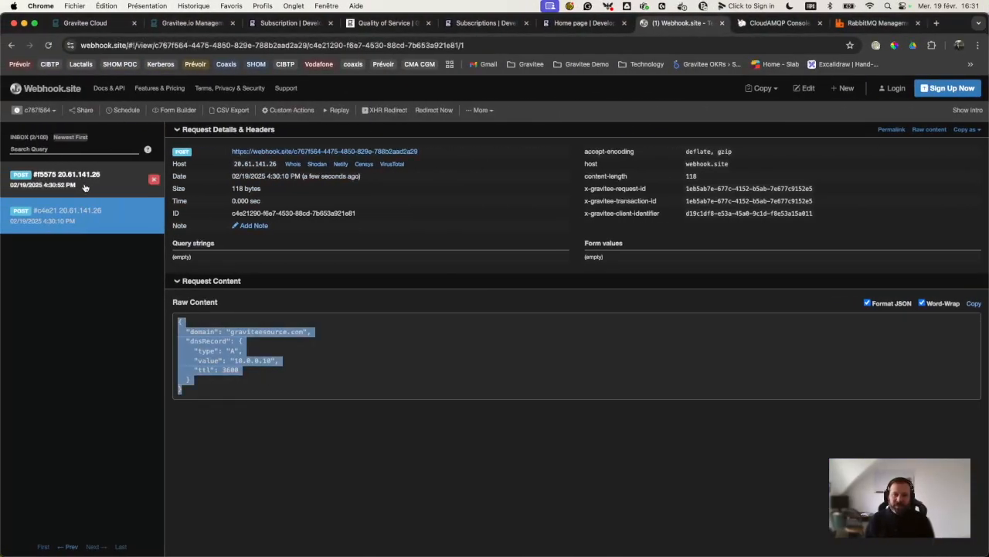
Step: Open the newest delivered request (#f5575), which carries the gravitee.dk entry 192.0.2.10
click(85, 186)
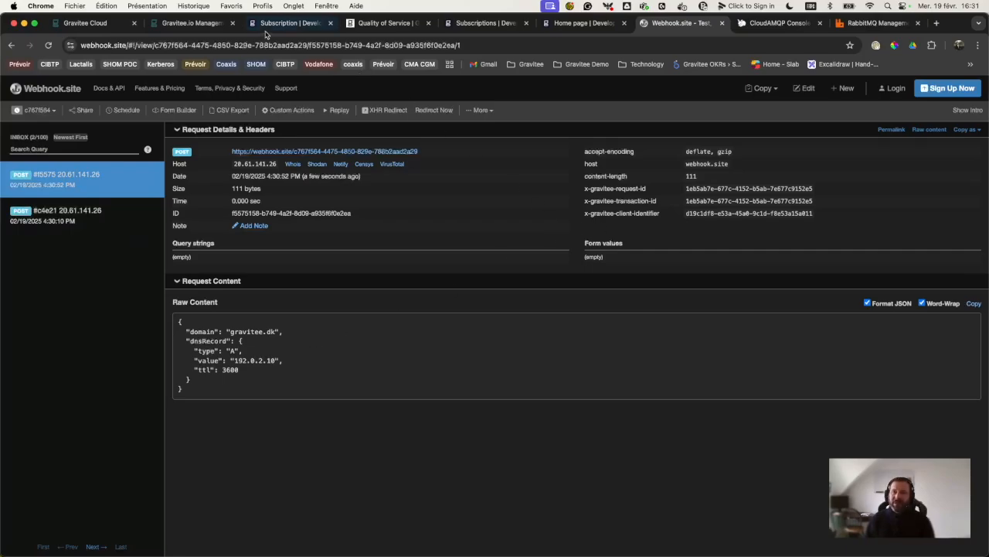
click(188, 27)
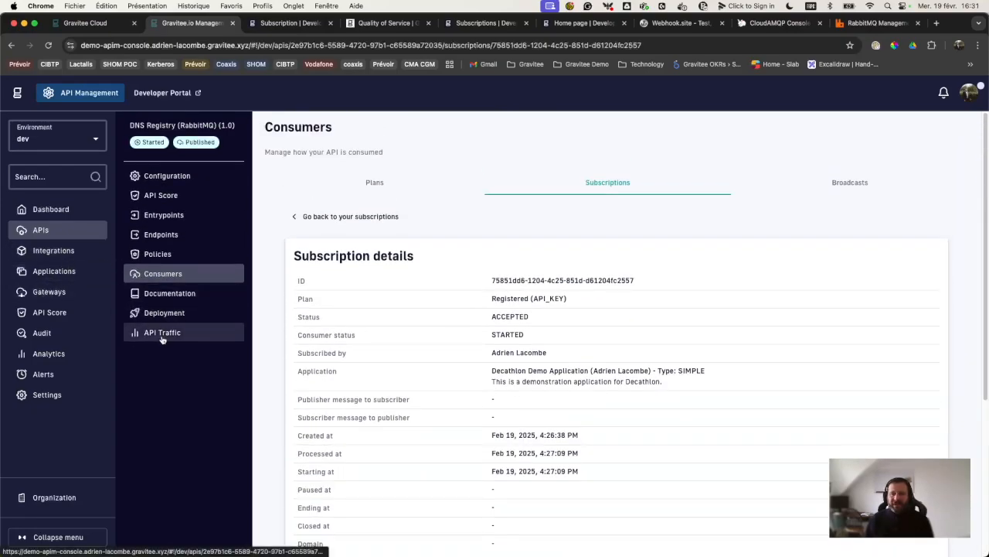
Step: Review the DNS Registry API's traffic analytics: 19 requests, with Webhook and Websocket entrypoint stats
click(162, 334)
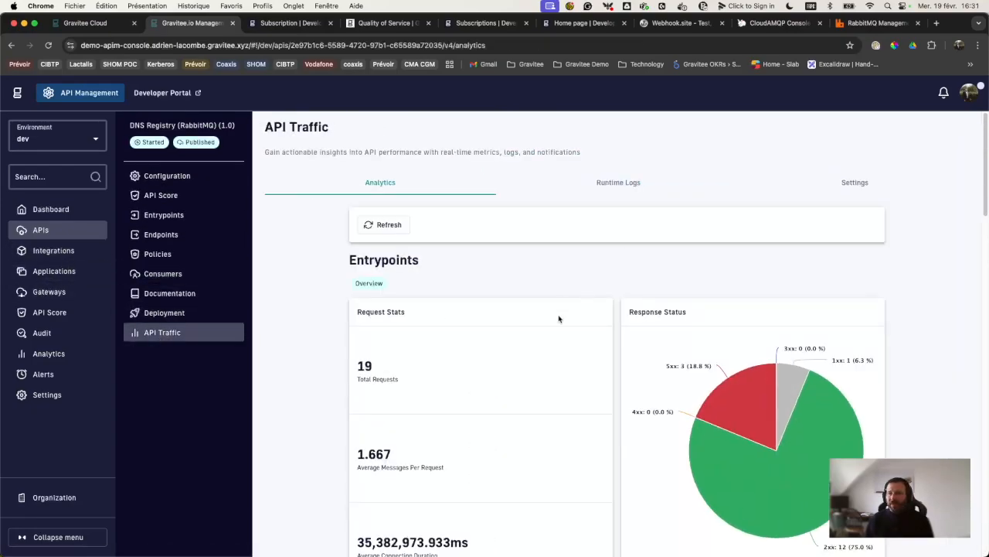
scroll(559, 318, down, 3)
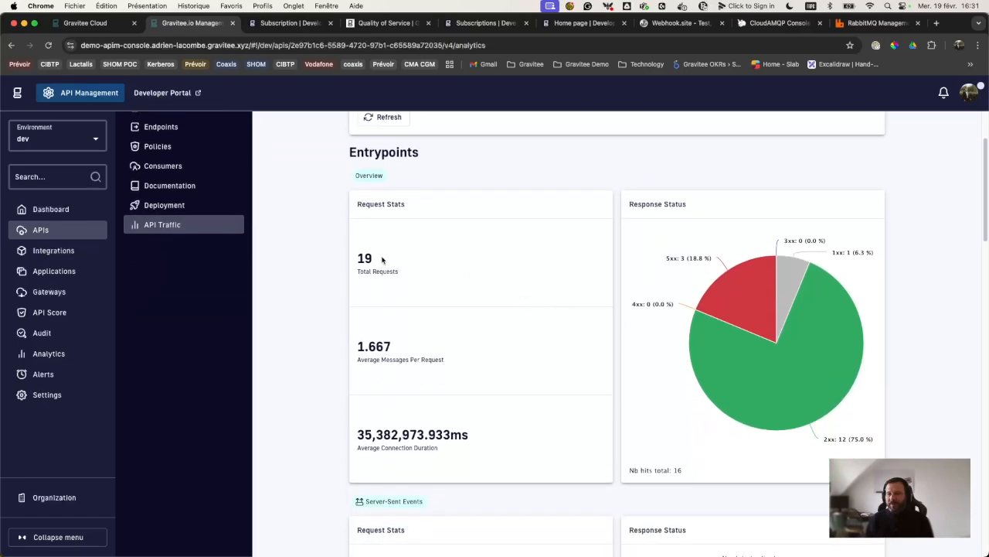
scroll(459, 340, down, 8)
scroll(453, 257, down, 5)
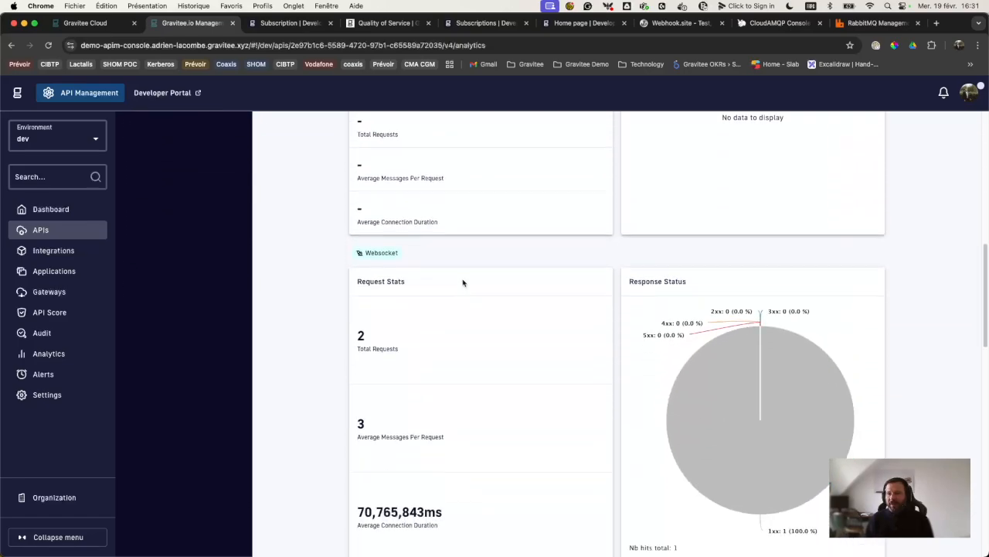
scroll(408, 307, down, 6)
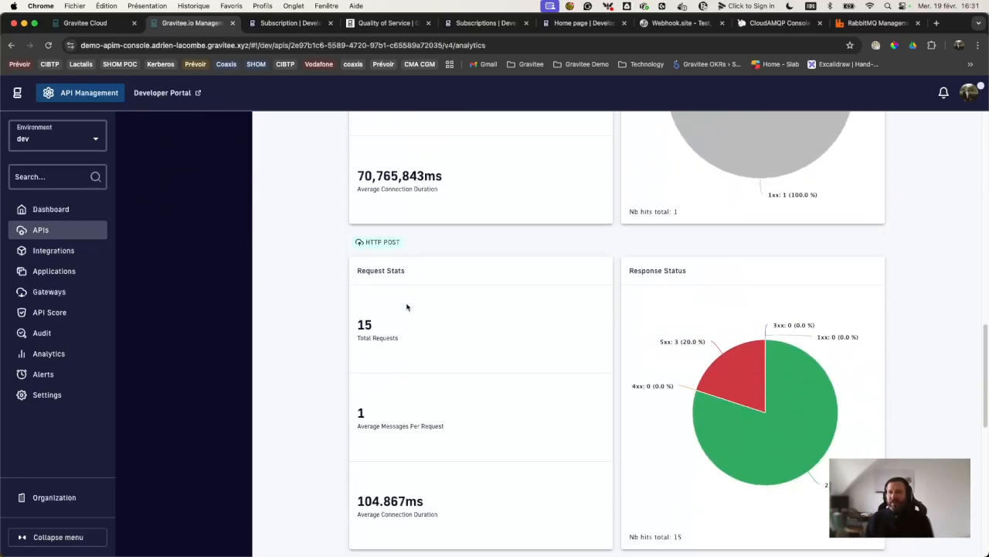
scroll(407, 307, up, 2)
scroll(408, 307, down, 3)
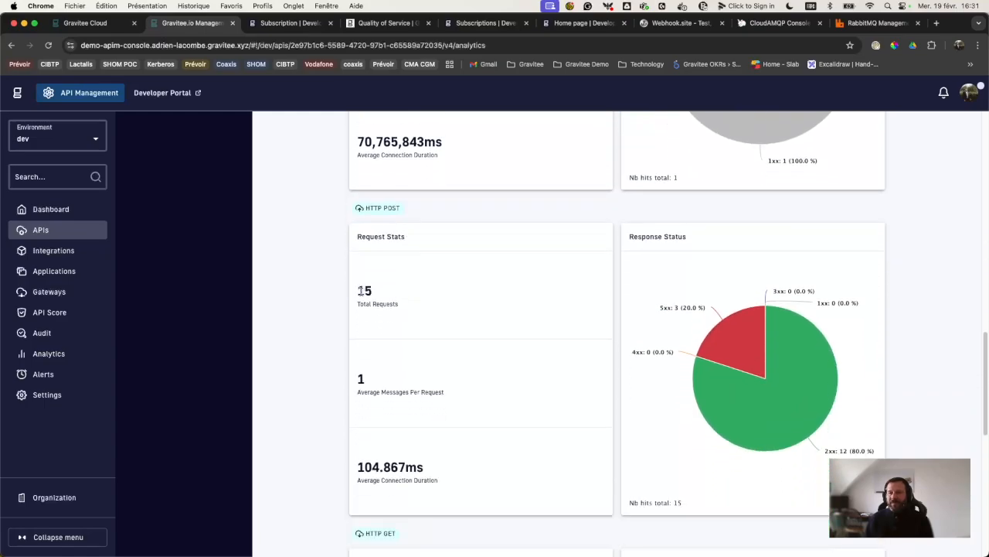
scroll(391, 297, down, 10)
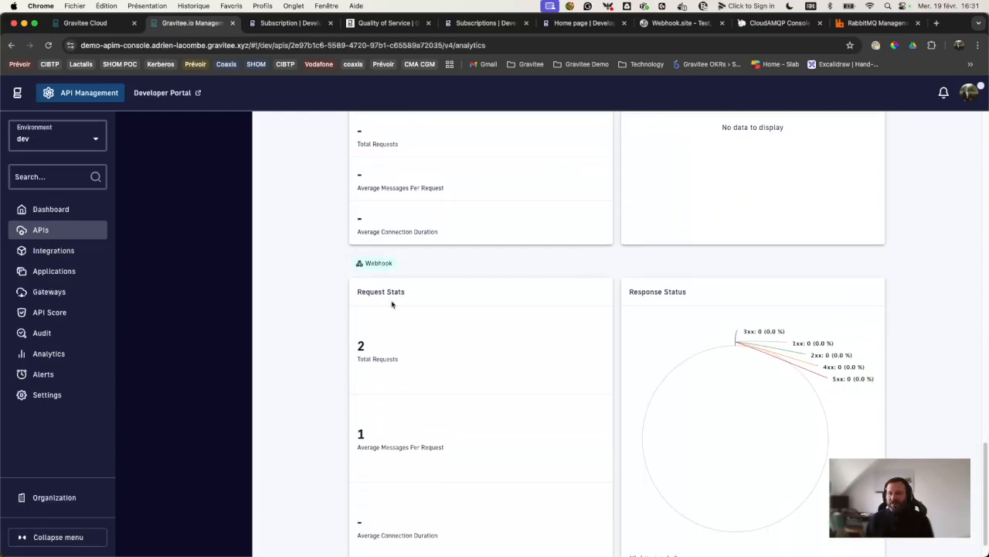
scroll(391, 304, up, 20)
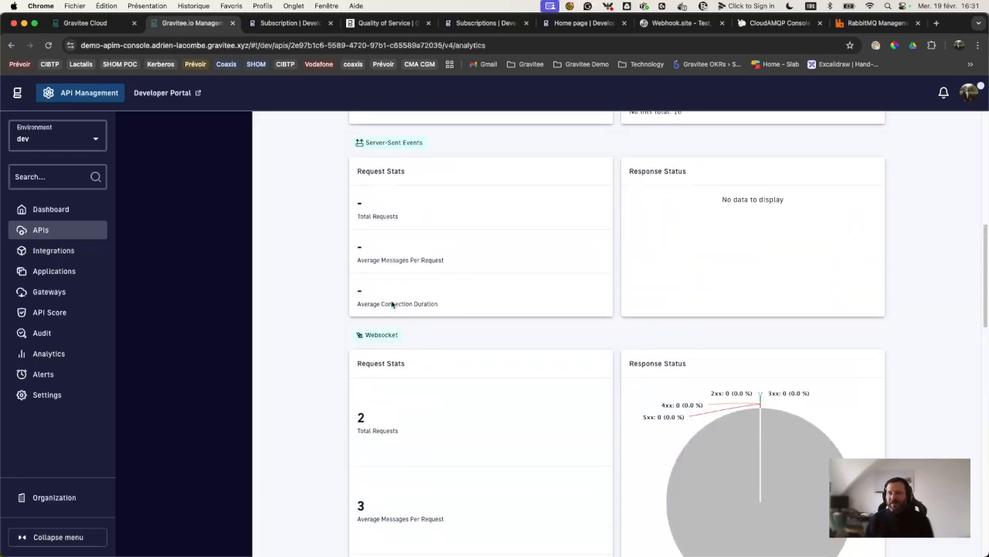
Step: Show runtime logs for the last 30 minutes, noting the Decathlon Demo and Partner 1 applications
click(601, 185)
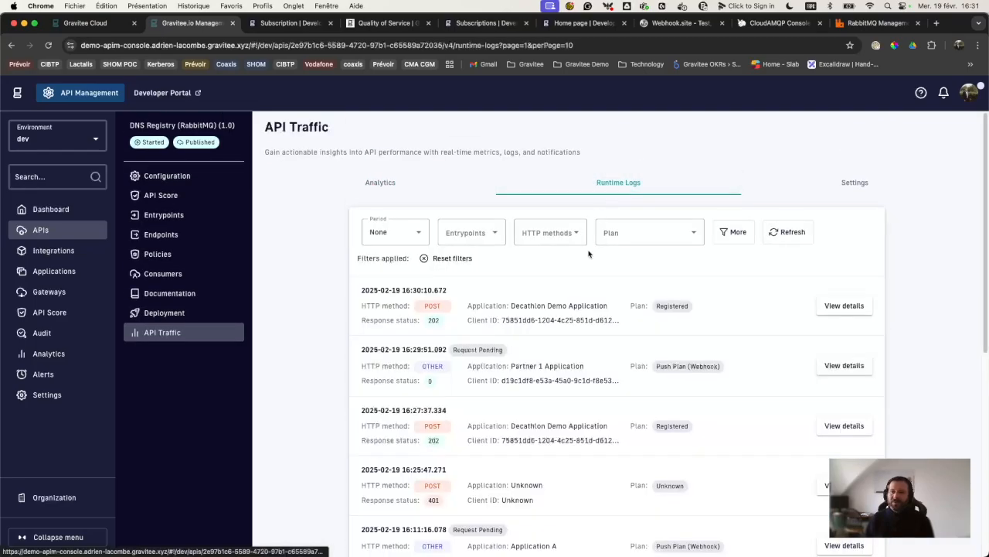
click(409, 231)
click(400, 301)
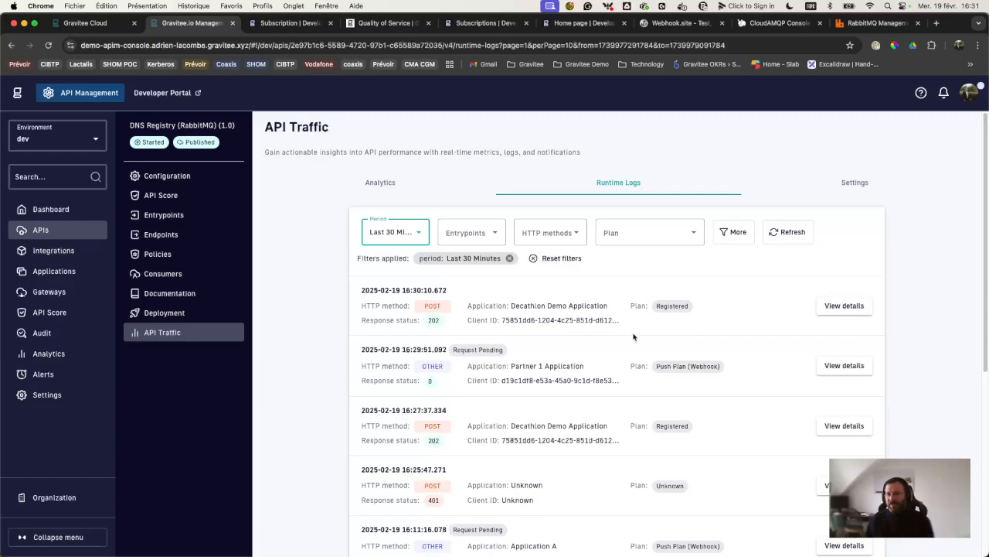
drag(514, 305, 608, 308)
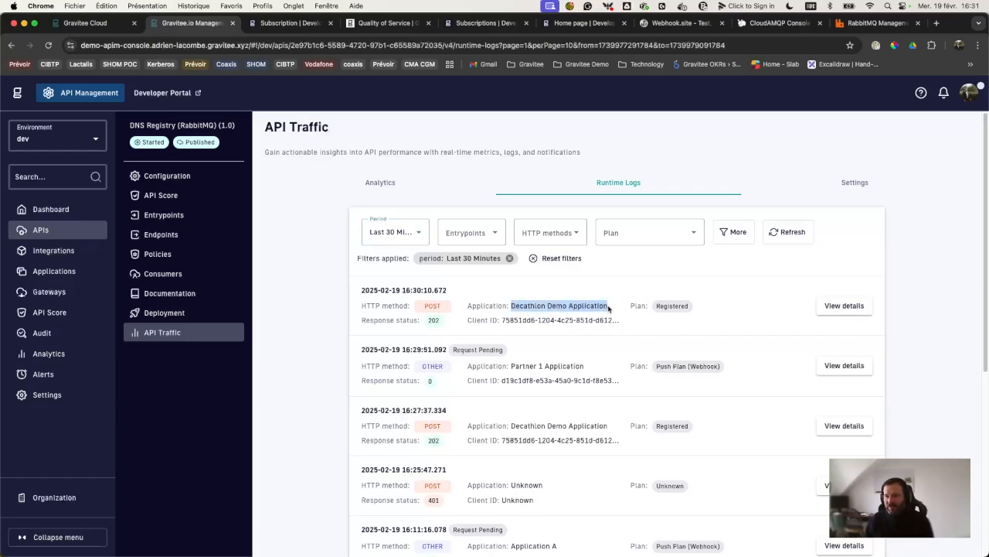
drag(512, 366, 585, 371)
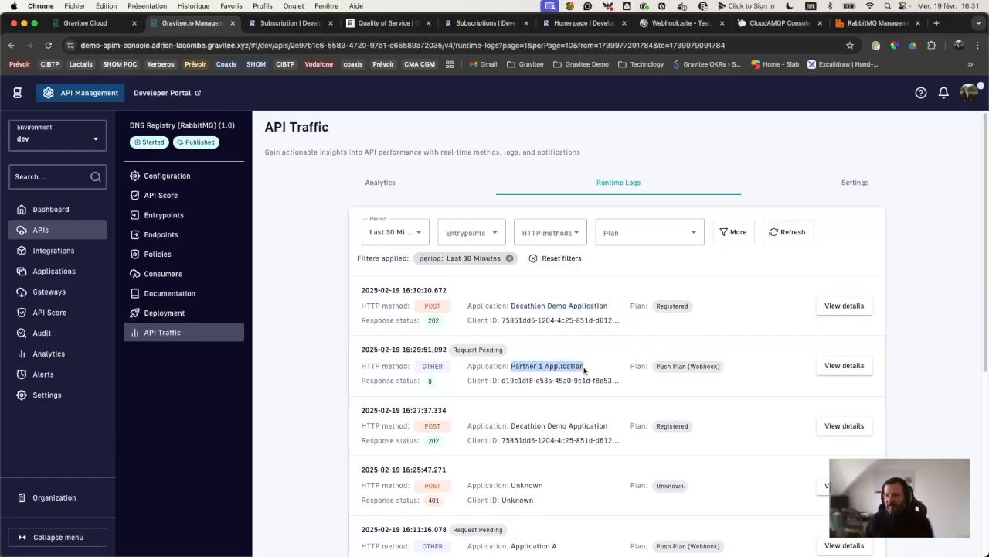
Step: Inspect the first POST log entry's details and messages, then go back to the log list
click(844, 305)
scroll(487, 379, down, 10)
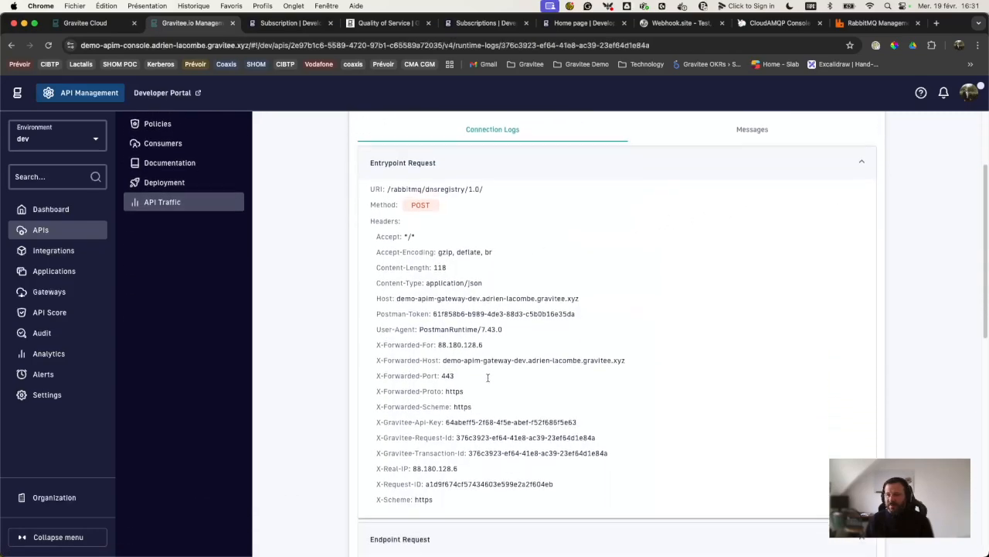
scroll(487, 340, up, 10)
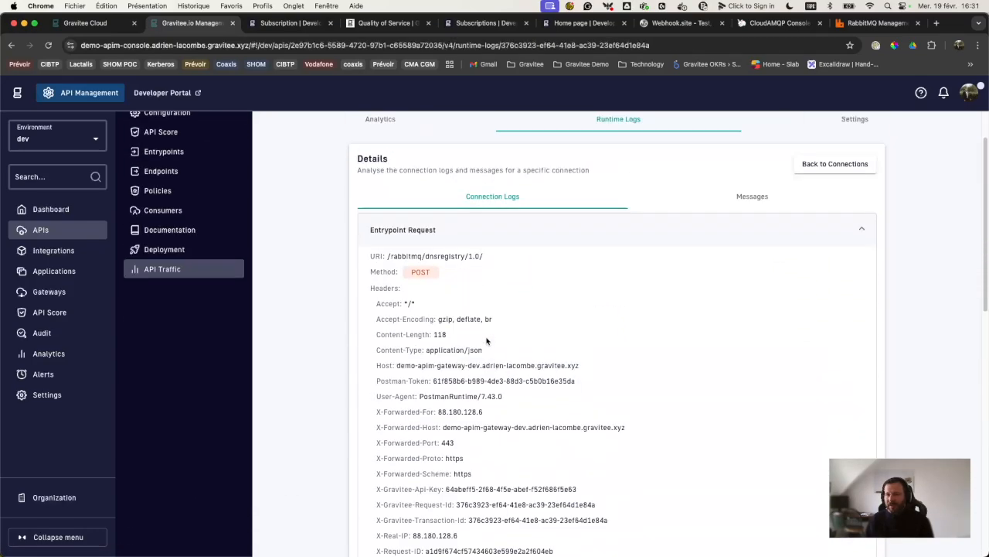
click(779, 199)
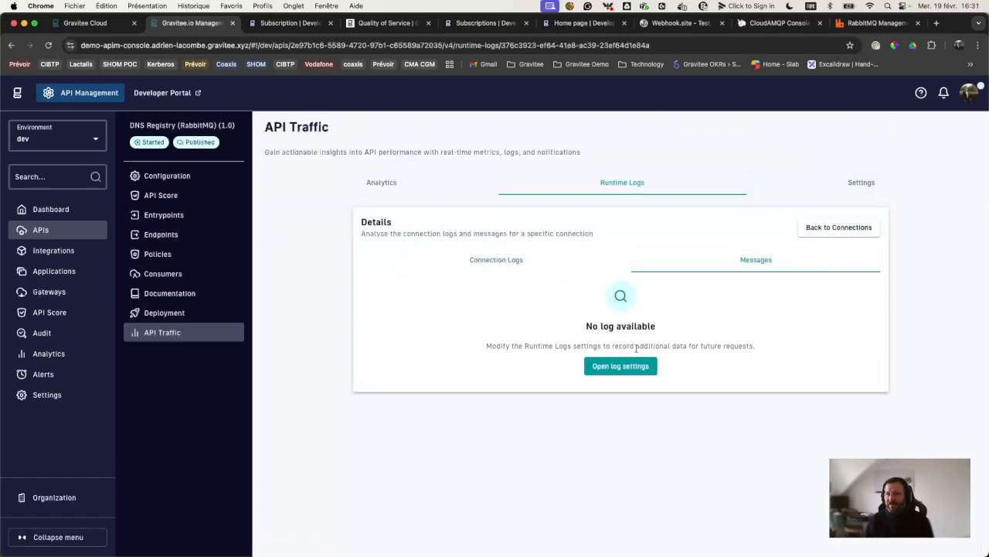
click(819, 230)
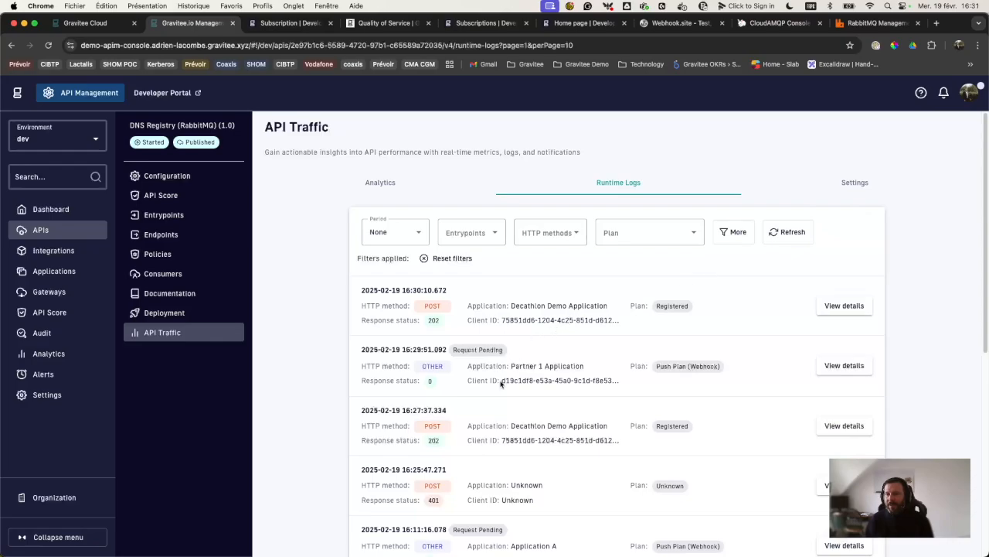
Step: Open the Partner 1 webhook connection's messages showing graviteesource.com's A record 10.0.0.10
click(843, 366)
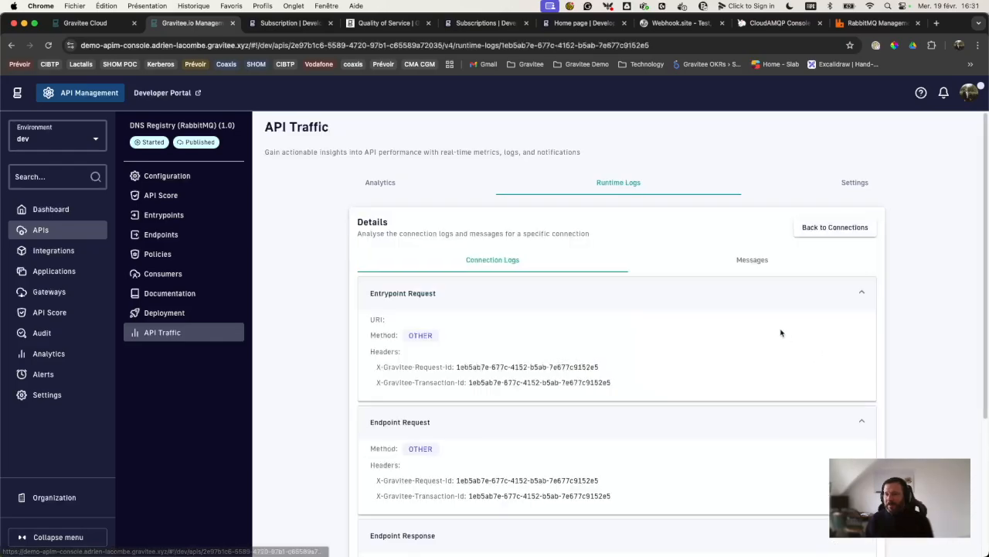
click(777, 263)
scroll(542, 348, down, 3)
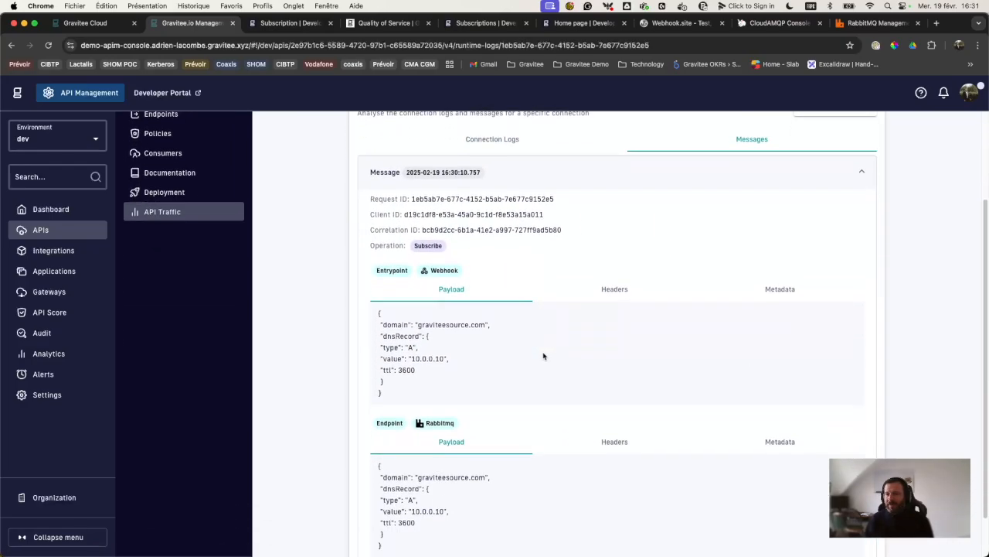
scroll(616, 294, up, 4)
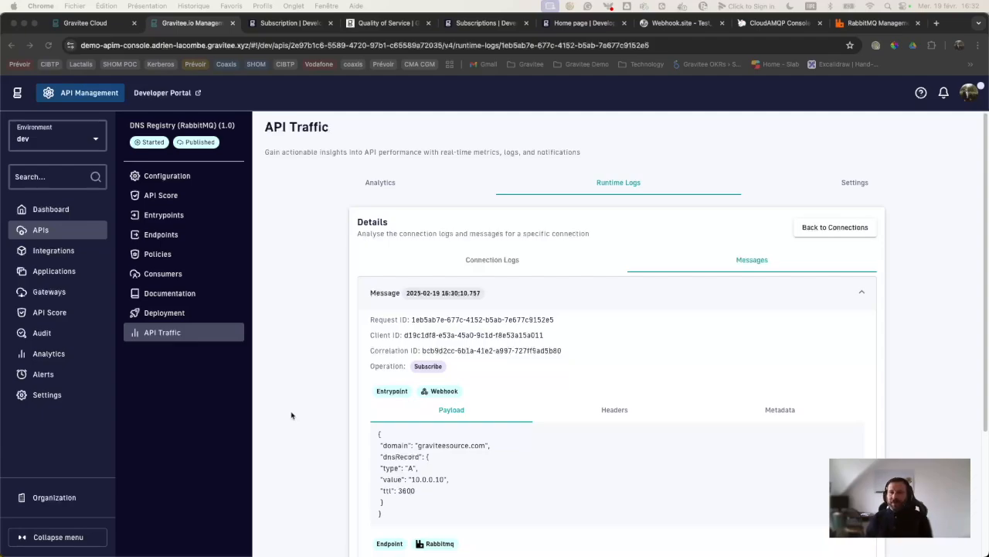
Step: Open the API's policies and select the Push Plan (Webhook) flow, highlighting its request phase
click(171, 256)
click(389, 360)
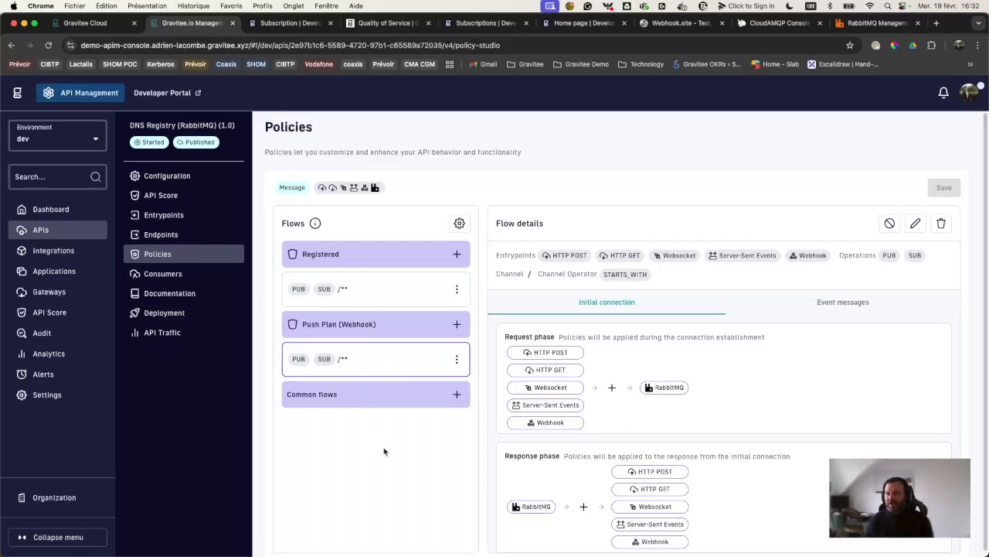
double_click(521, 335)
click(530, 455)
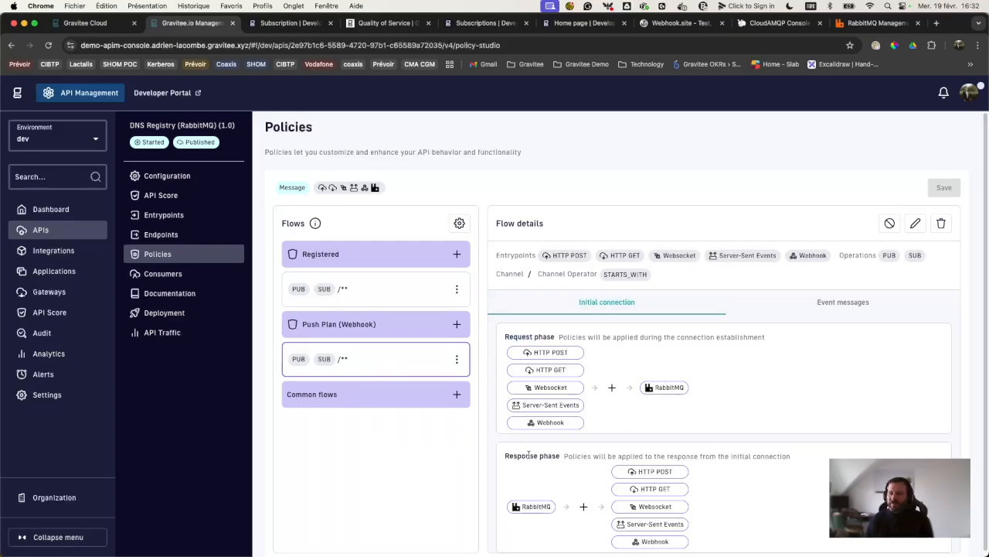
Step: Show the flow's event message phases and browse the publish-phase policies without adding any
click(851, 302)
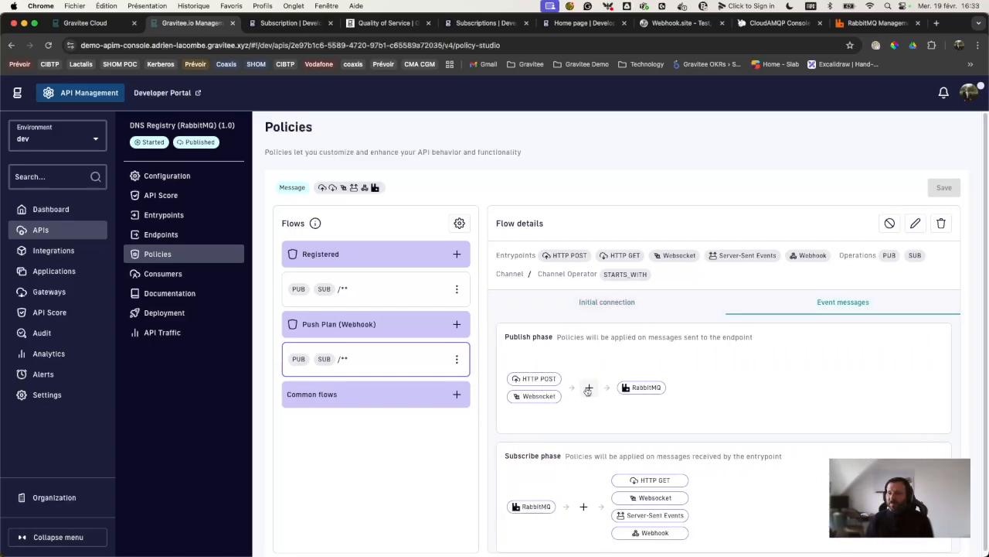
click(588, 388)
scroll(485, 390, down, 2)
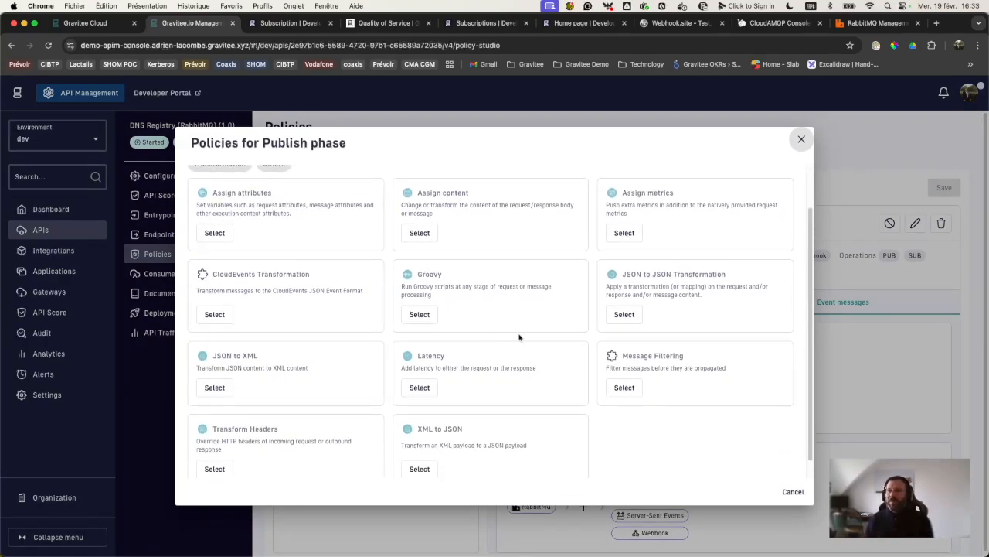
scroll(475, 335, up, 2)
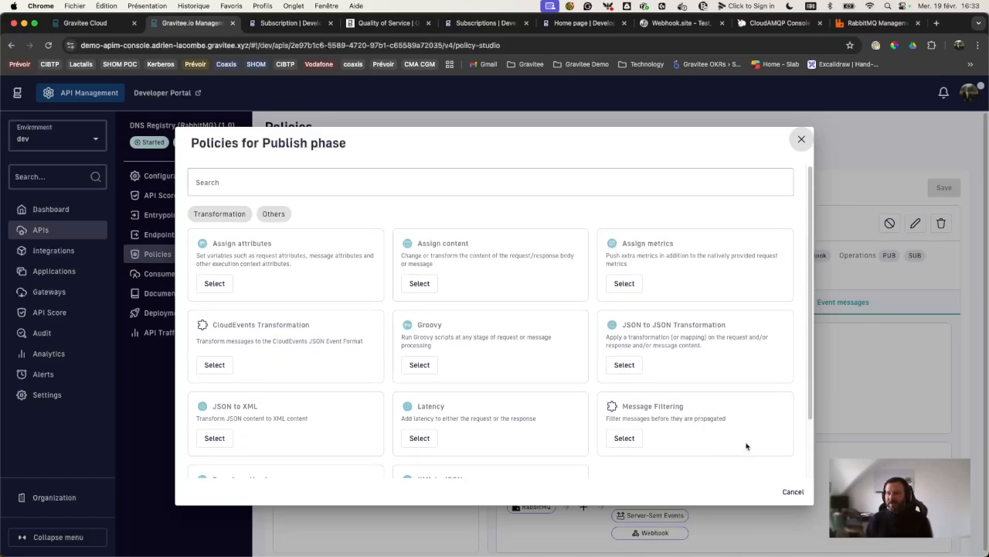
scroll(739, 433, down, 3)
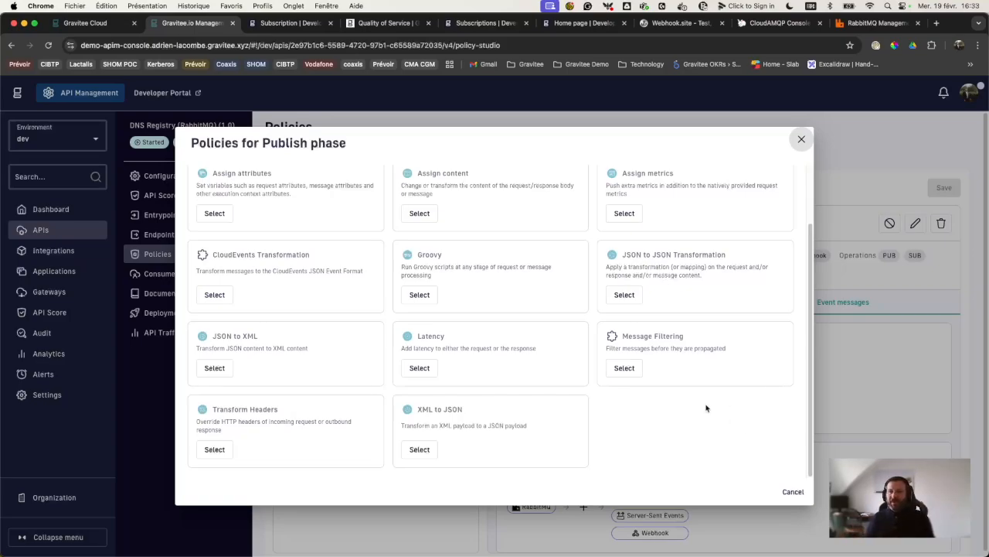
click(802, 140)
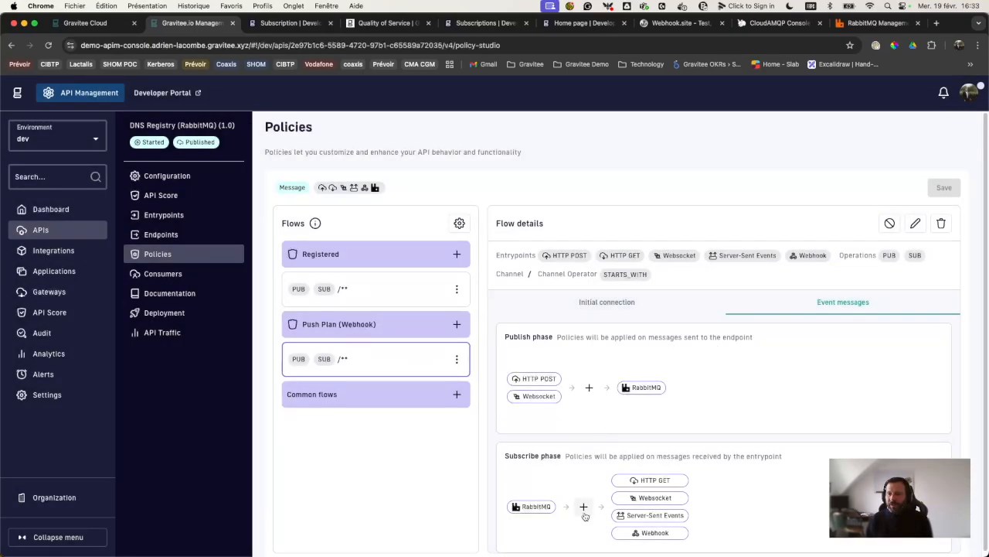
Step: Browse the Initial connection request-phase policy catalogue without adding any, then return to Traffic analytics
click(652, 304)
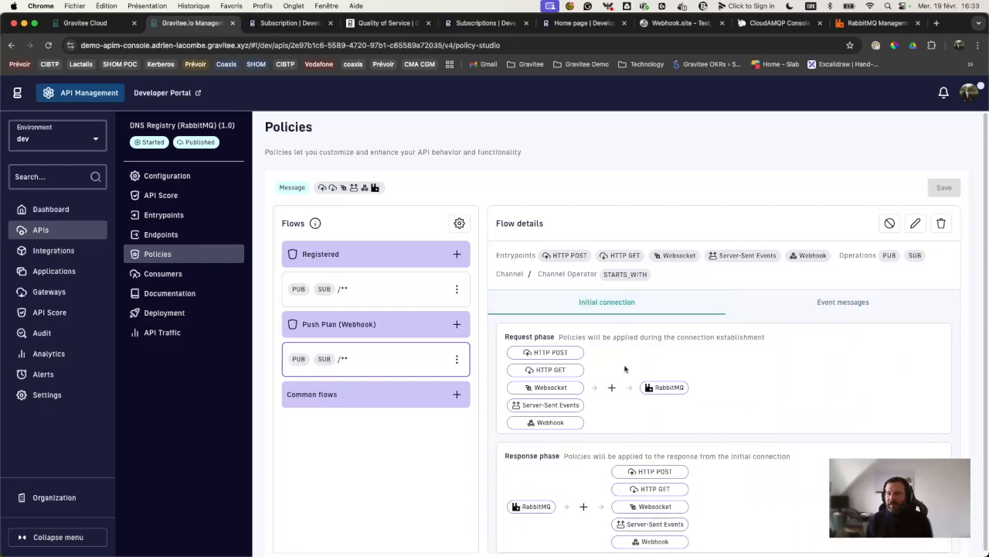
click(611, 388)
scroll(311, 373, down, 1)
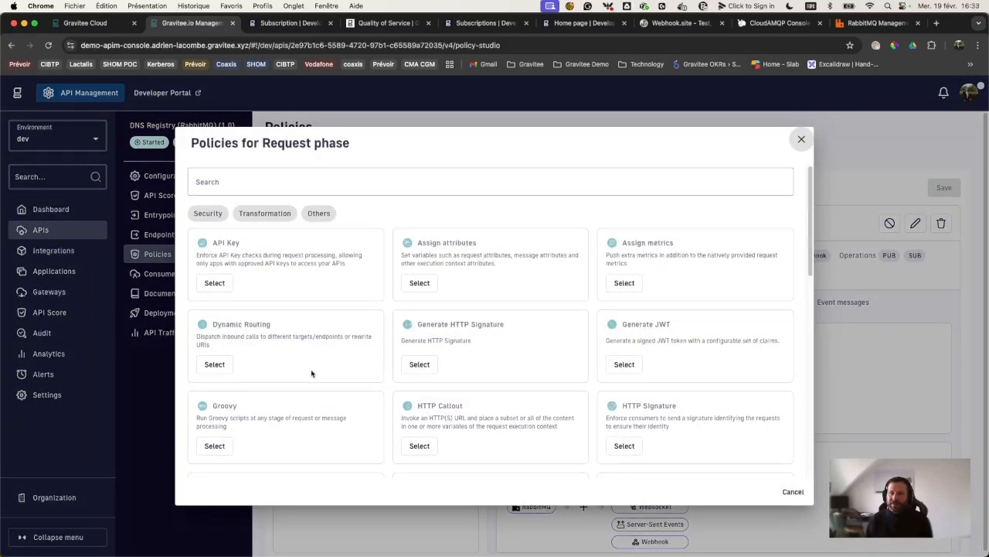
scroll(311, 373, down, 3)
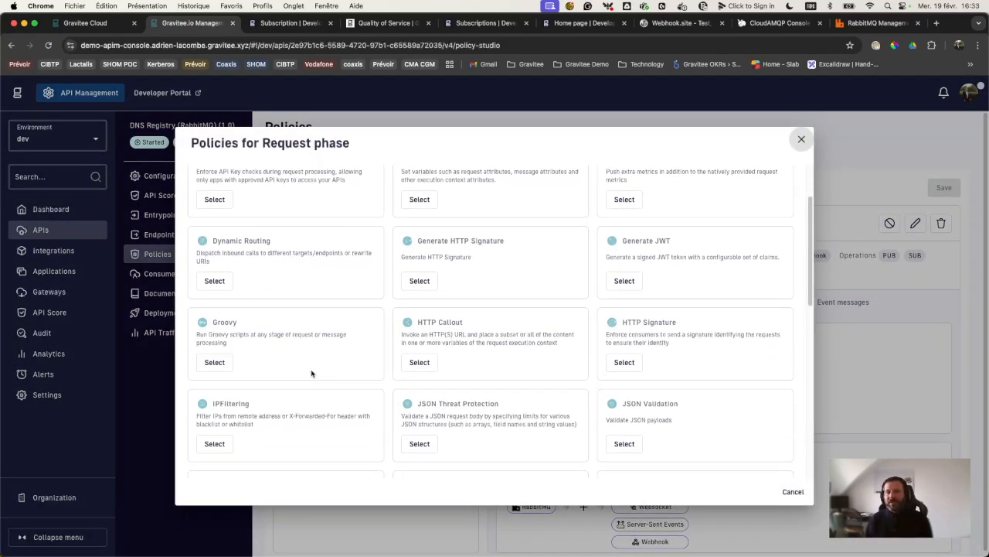
scroll(312, 373, down, 2)
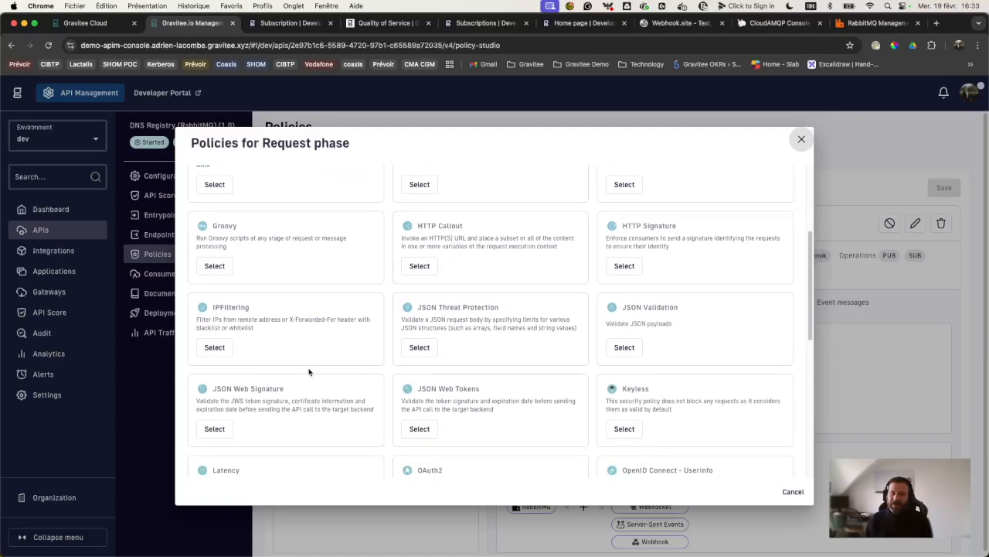
scroll(555, 395, down, 2)
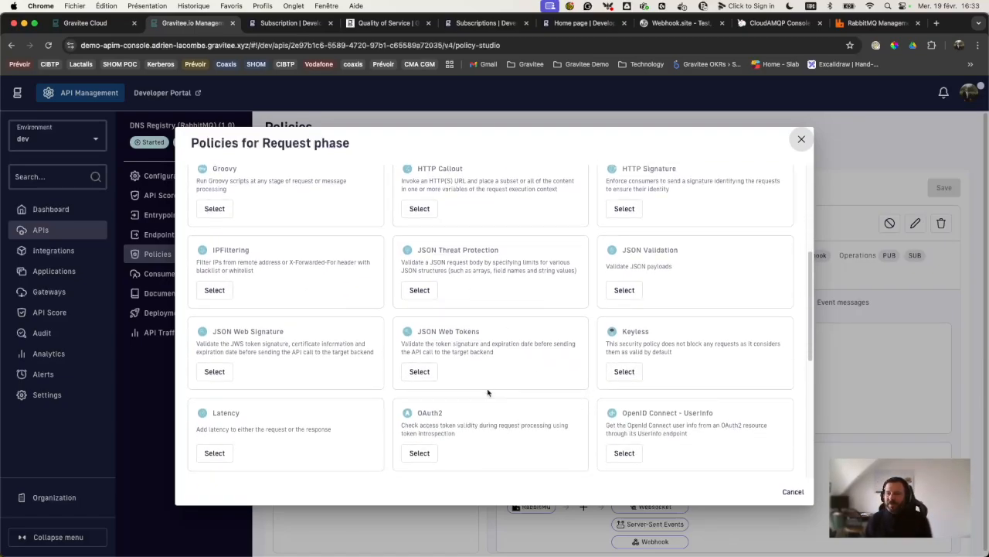
scroll(488, 393, down, 3)
scroll(487, 390, down, 4)
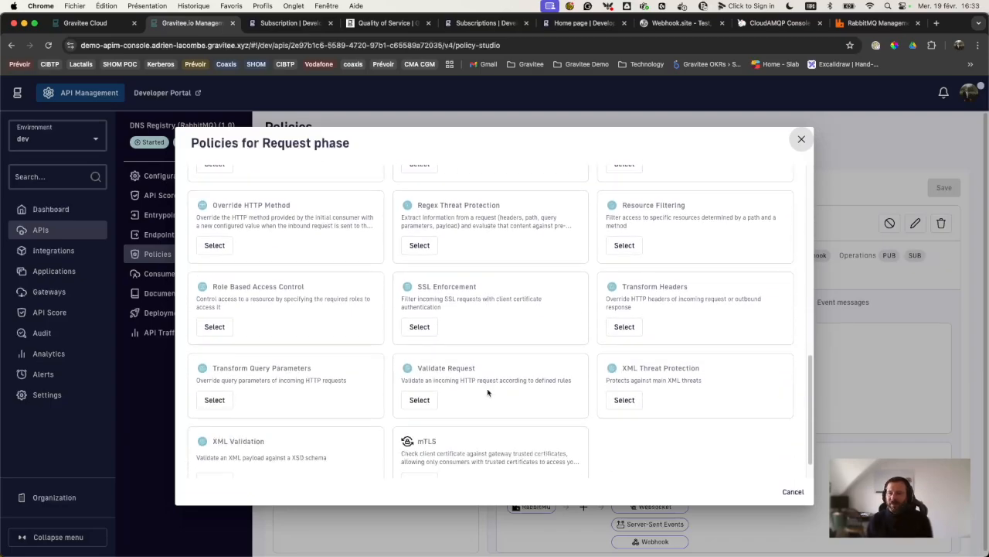
click(792, 492)
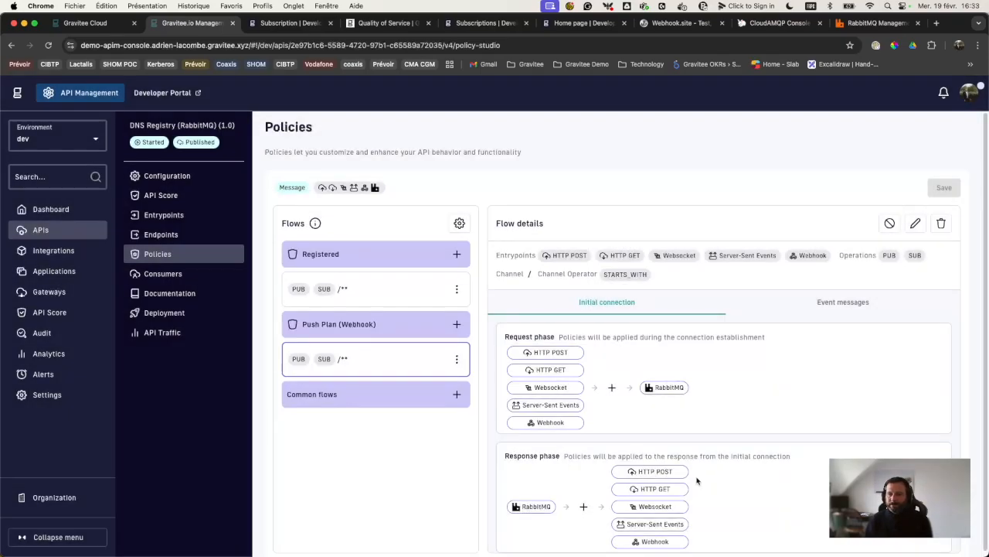
click(163, 333)
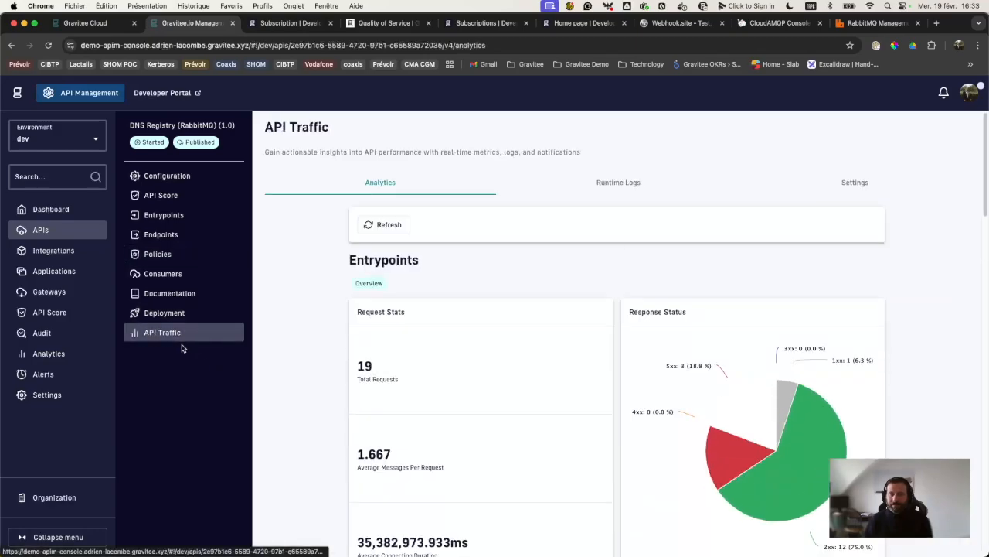